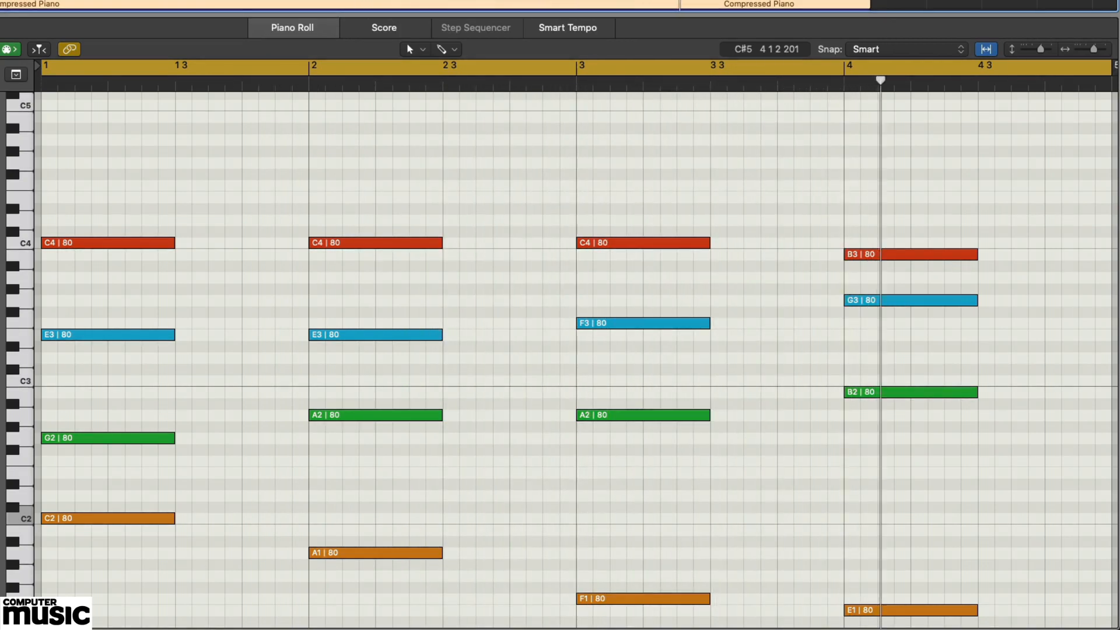
key("c")
key("c")
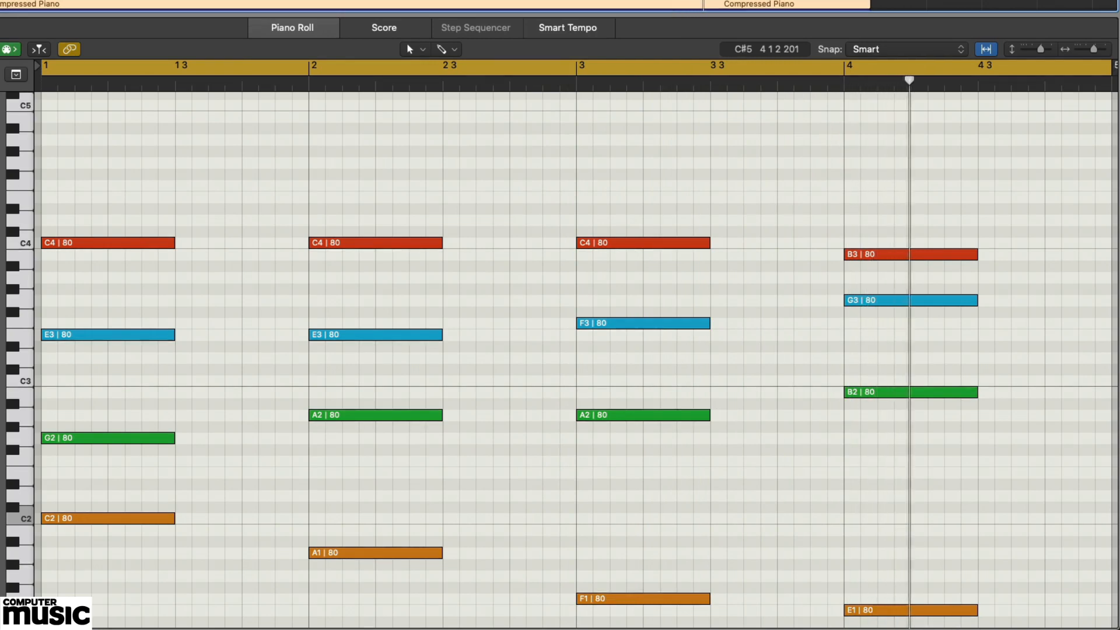
key("c")
key("c")
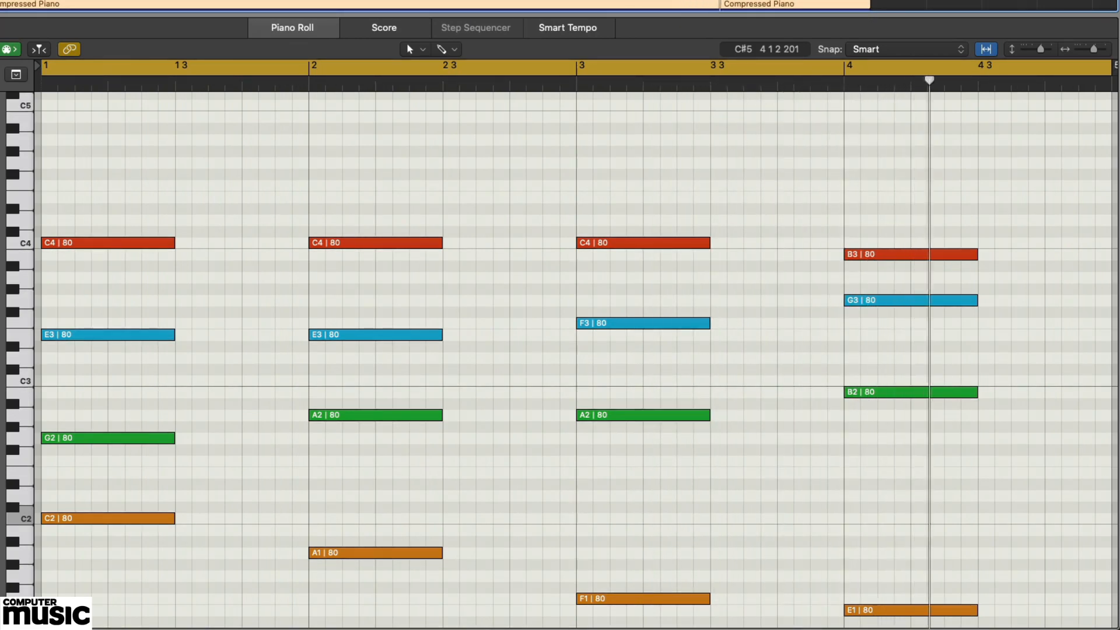
Turn off cycle mode and play the four-chord progression from the start, pausing after the first chords and returning to the start
key("c")
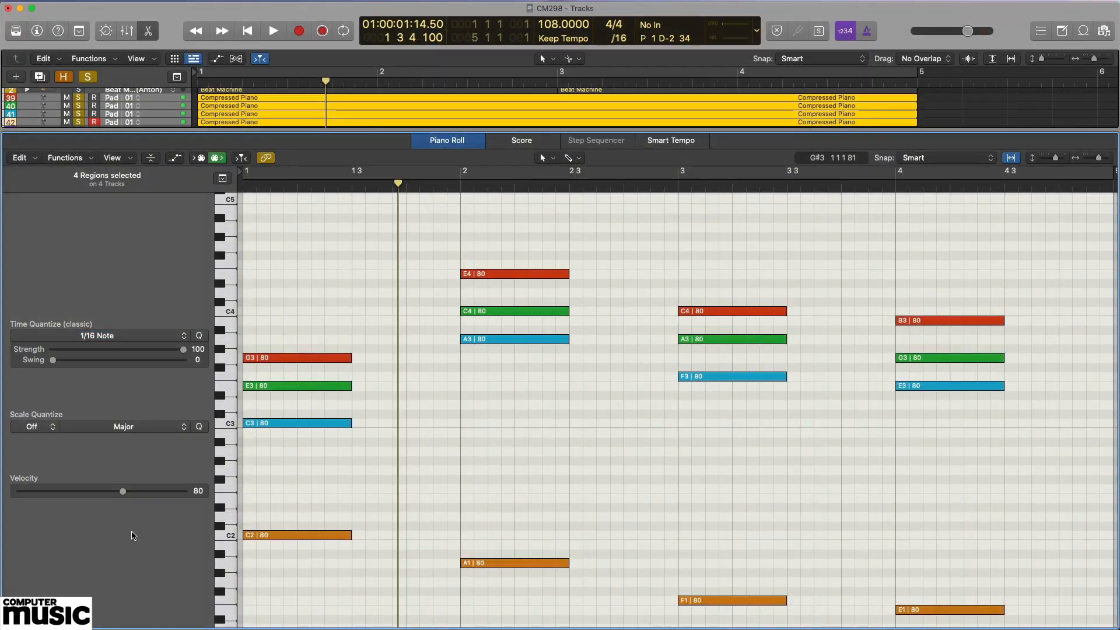
key("Return")
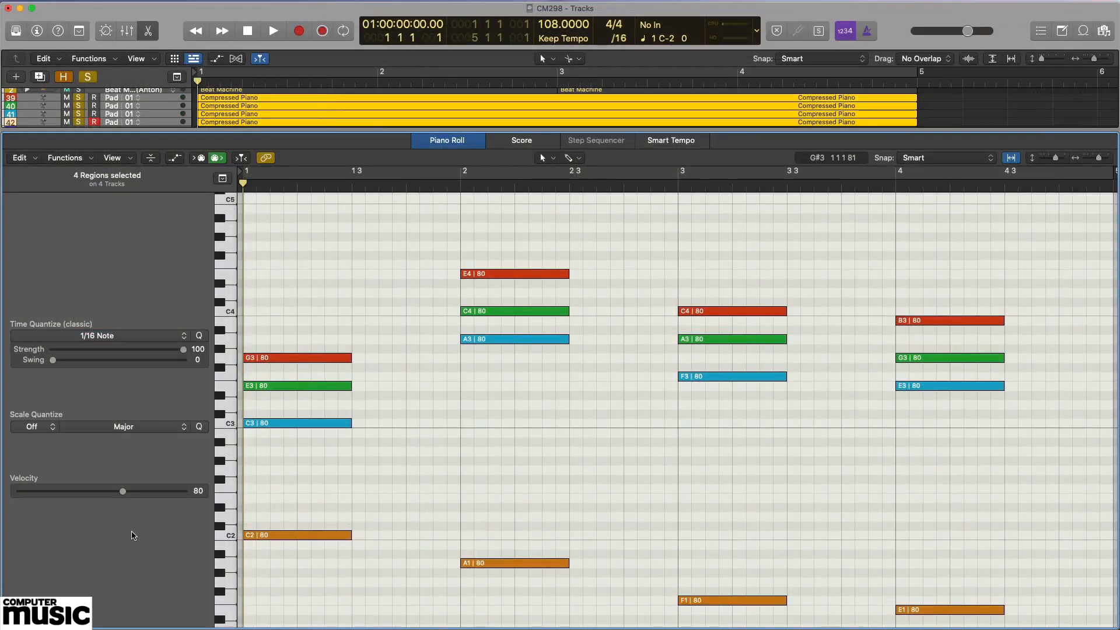
key("space")
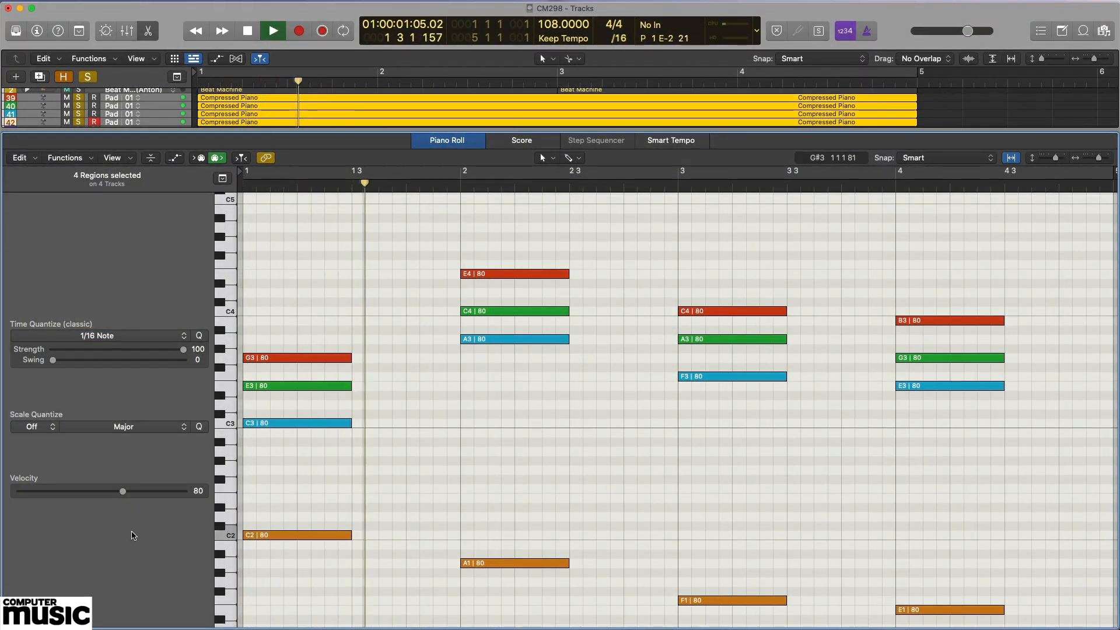
key("space")
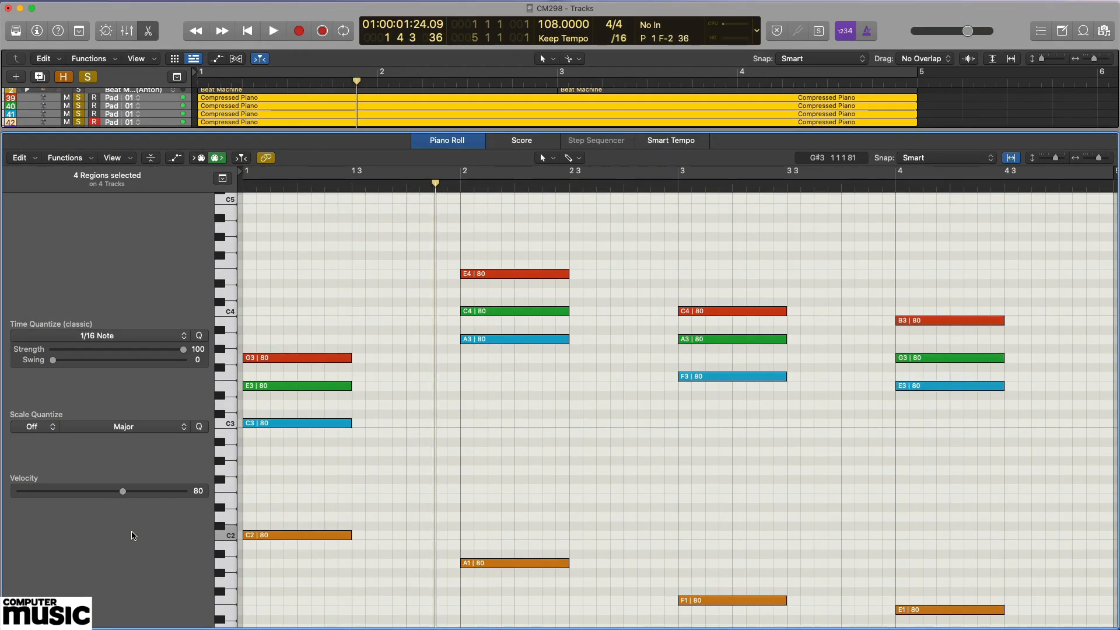
key("space")
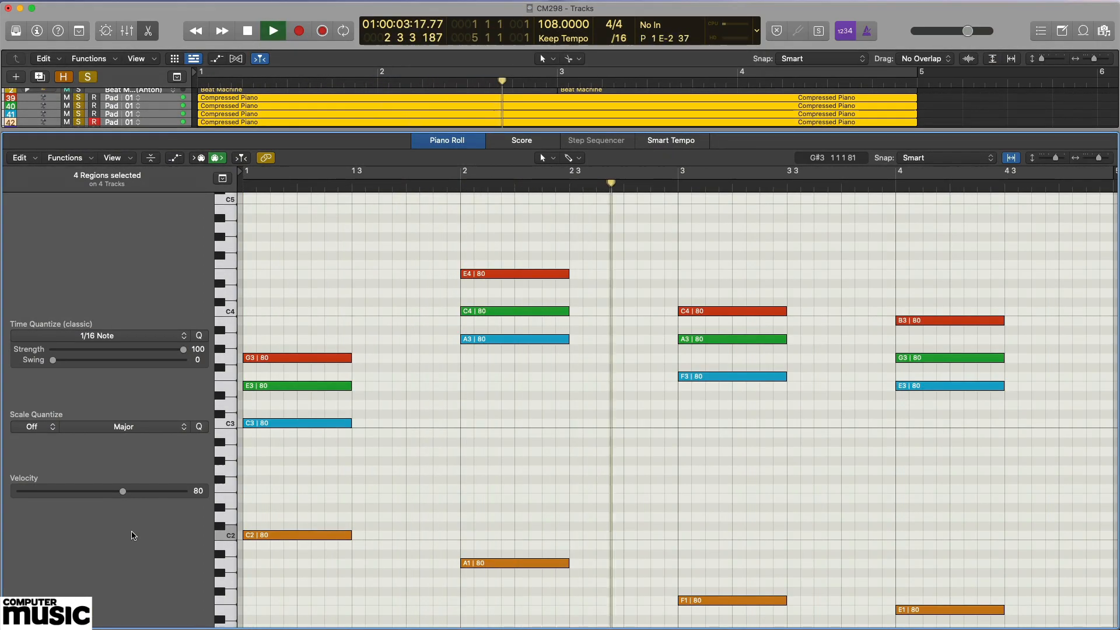
key("space")
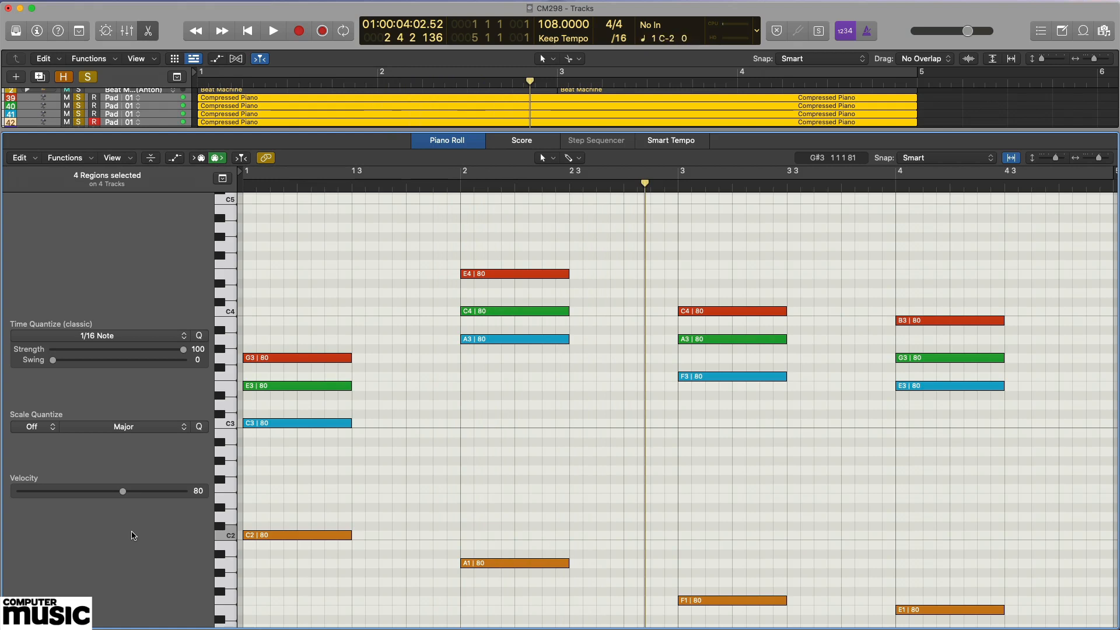
key("space")
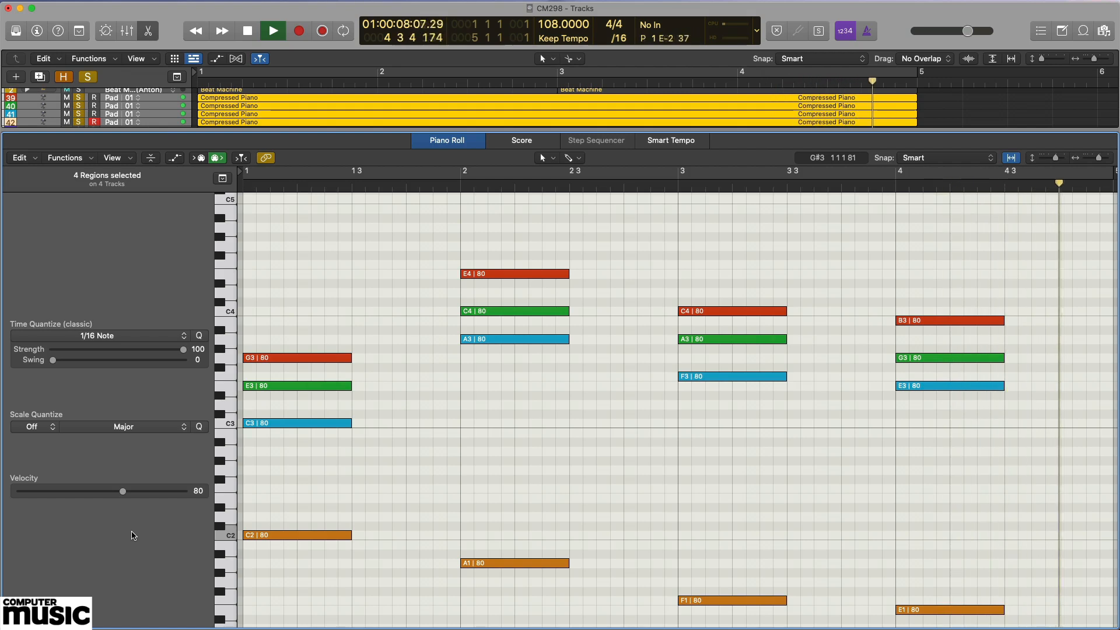
key("space")
key("Return")
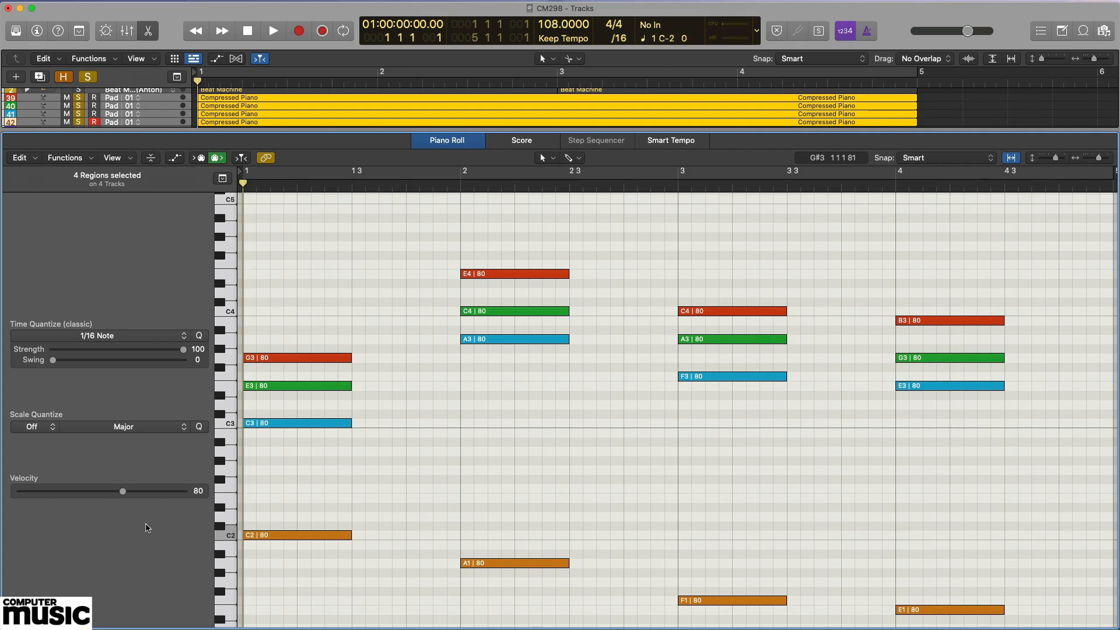
Audition the blue root notes C3, A3, F3 and E3 one by one and play the whole progression
left_click(337, 424)
left_click(519, 340)
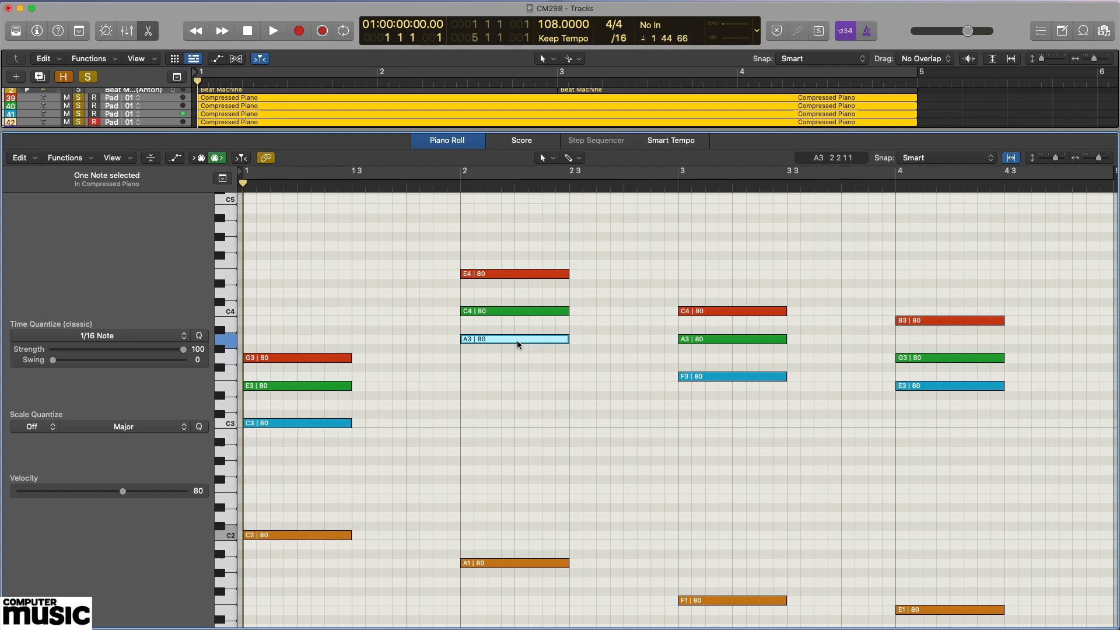
left_click(740, 379)
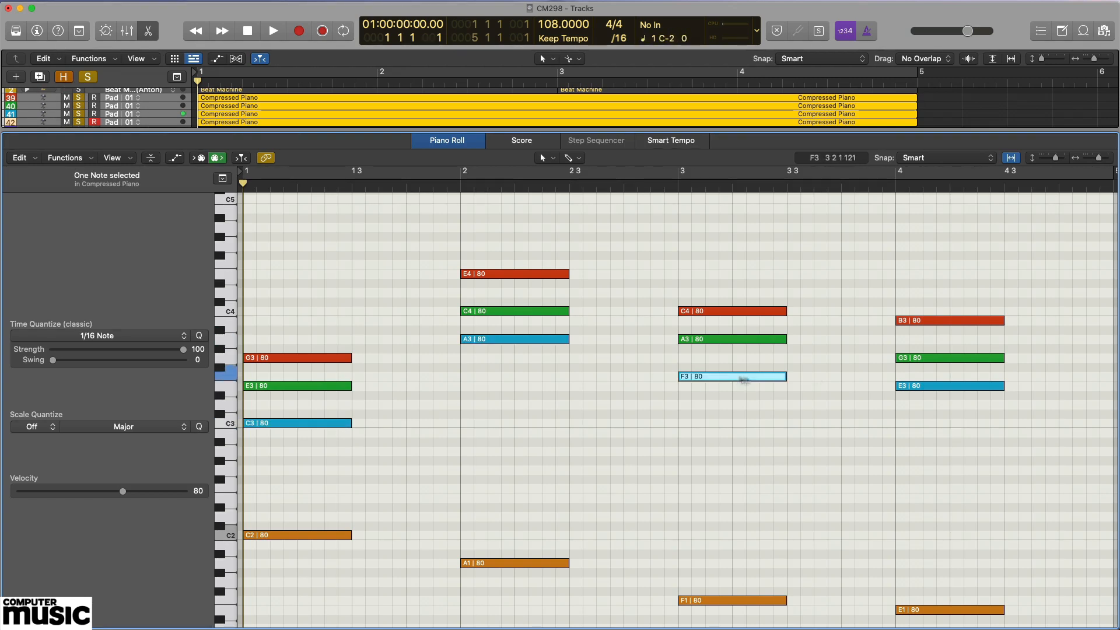
left_click(949, 386)
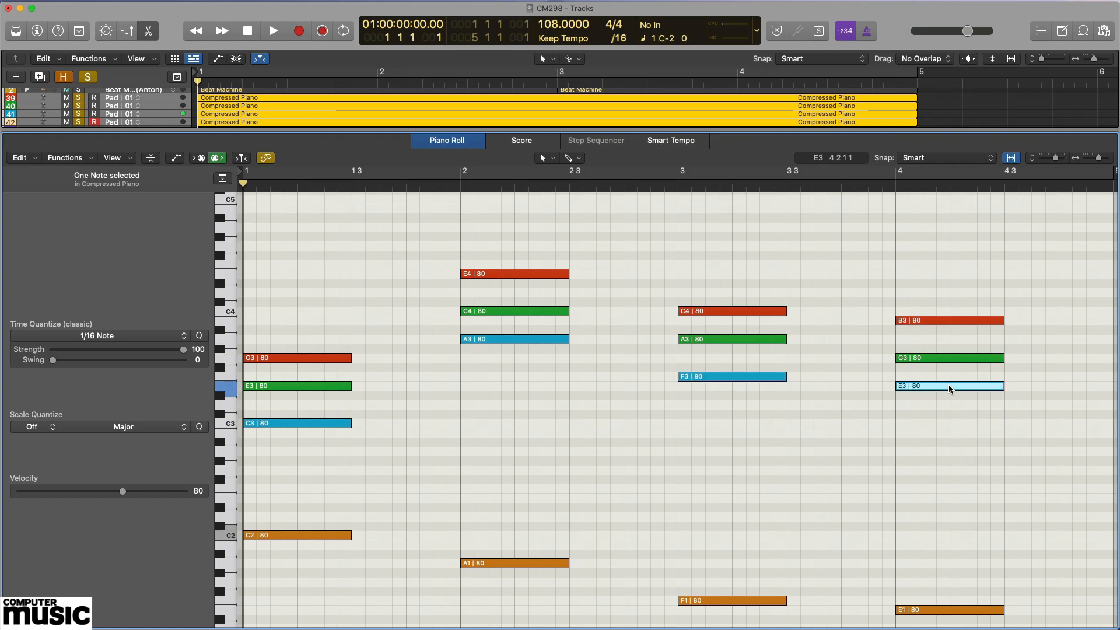
left_click(919, 453)
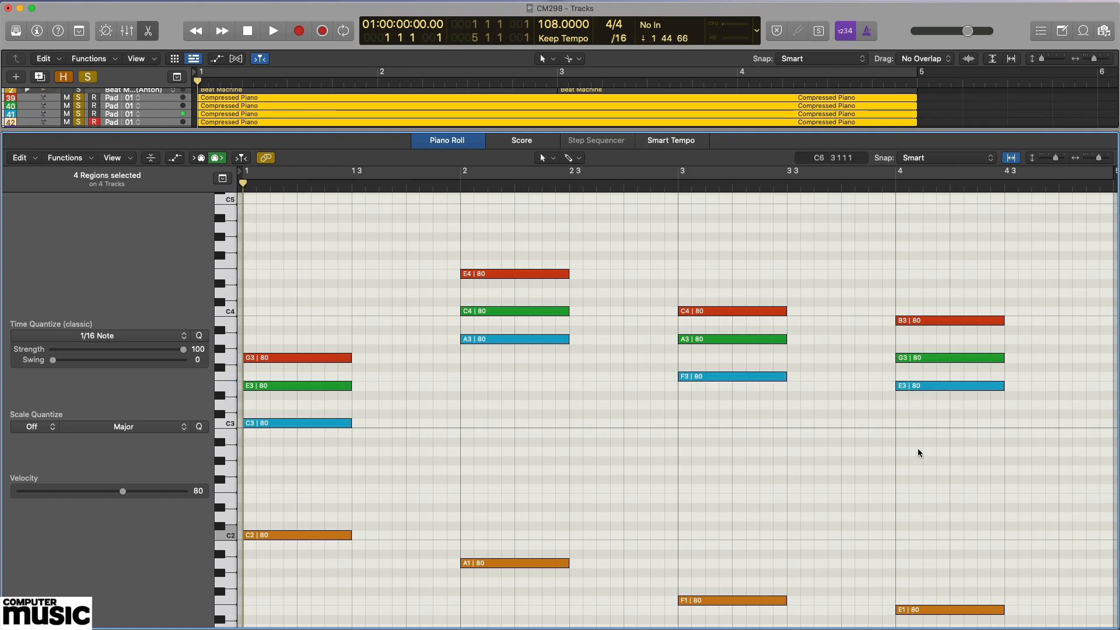
key("space")
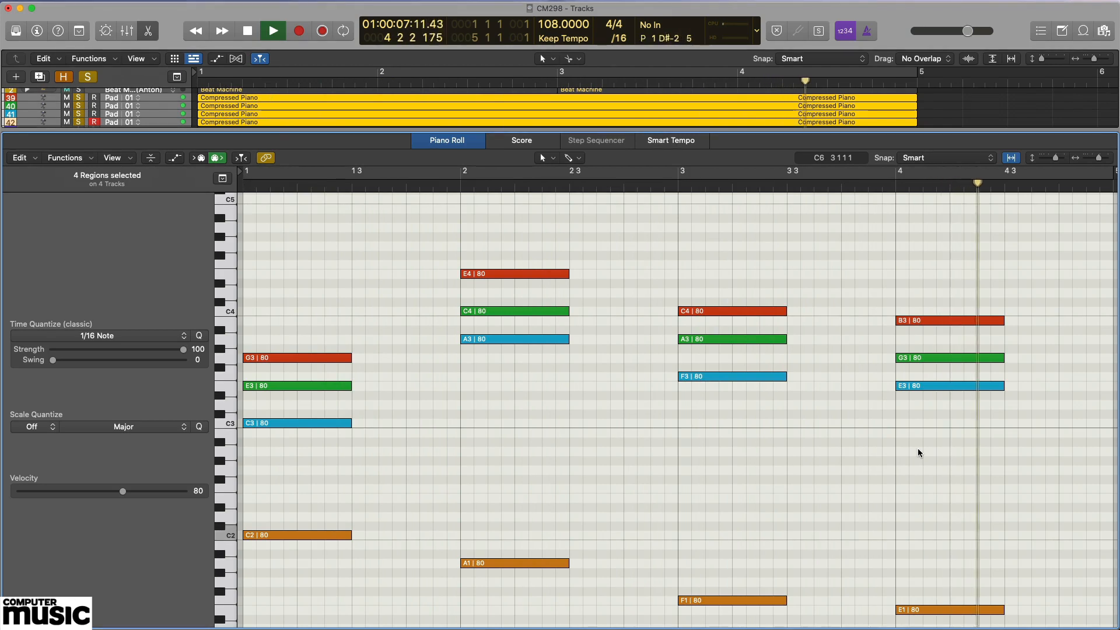
key("space")
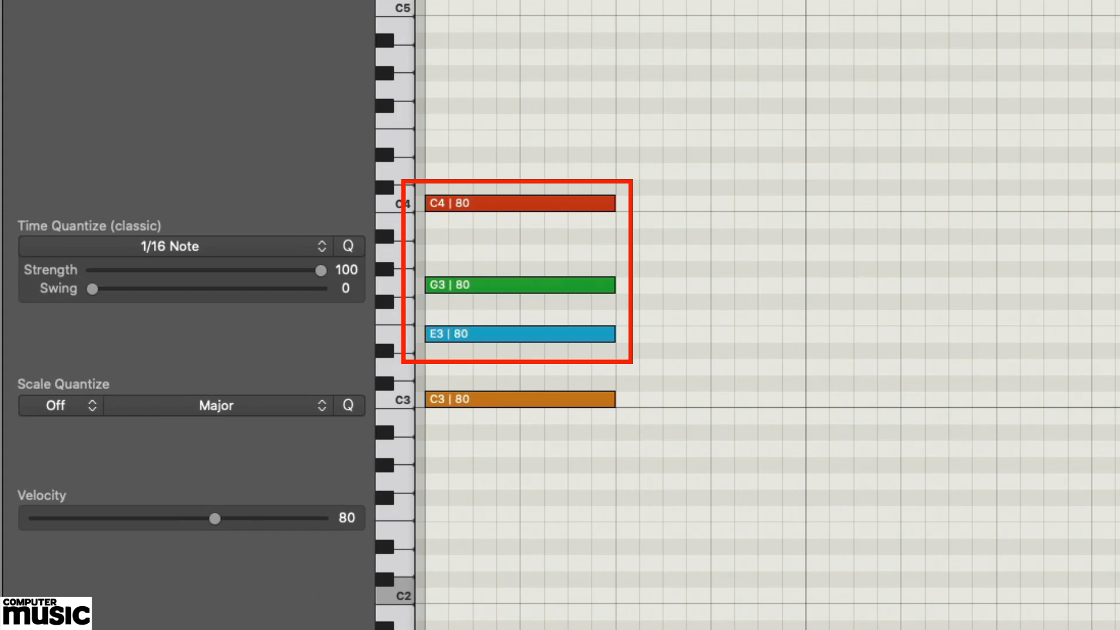
Audition the C3 bass note of the close-voiced C major chord and play the chord
left_click(496, 401)
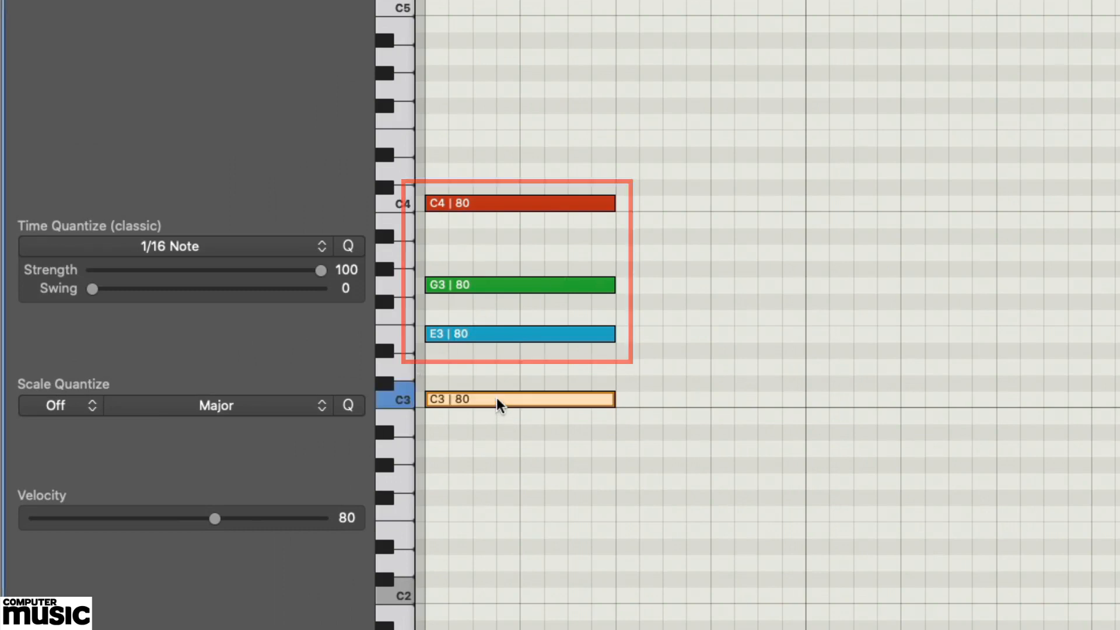
left_click(632, 519)
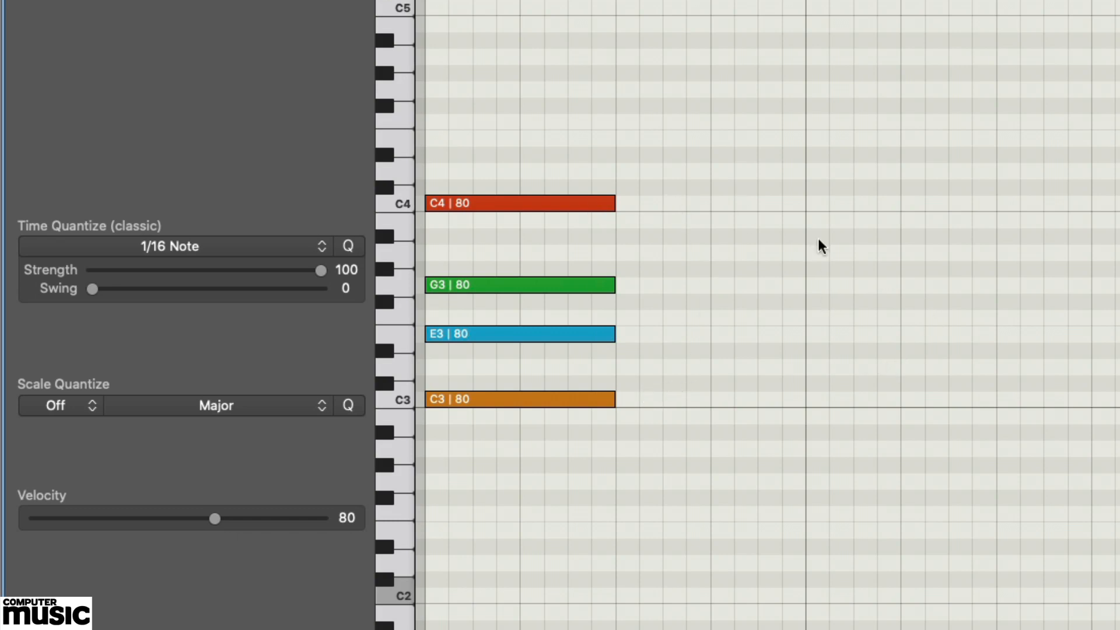
key("space")
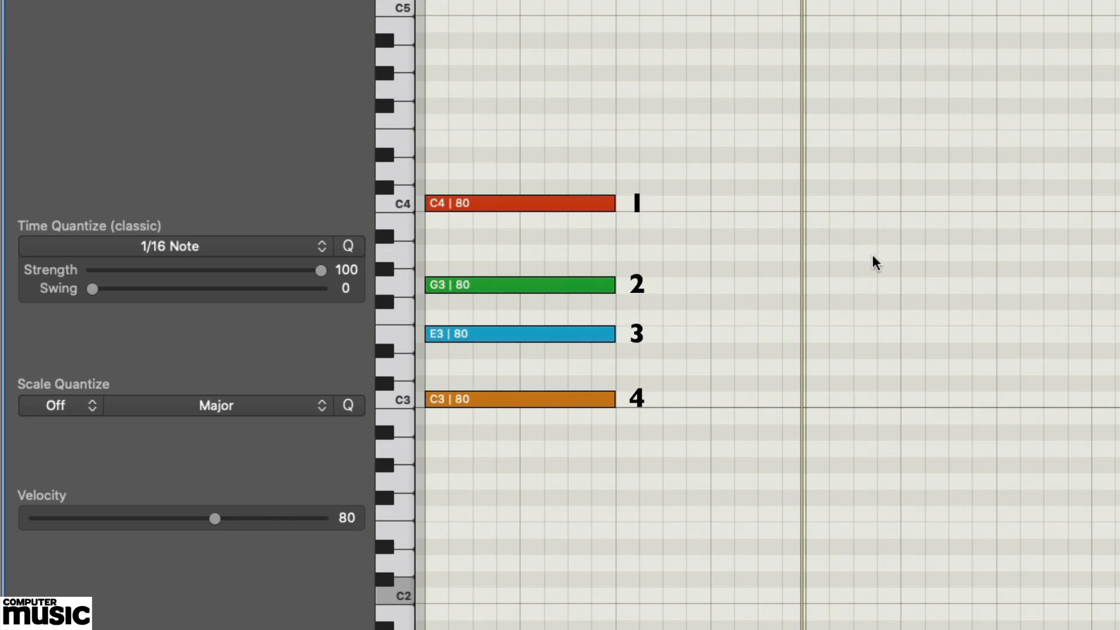
Transpose the chord's G3 and C3 notes down one octave to G2 and C2, and play the new voicing
left_click(507, 285)
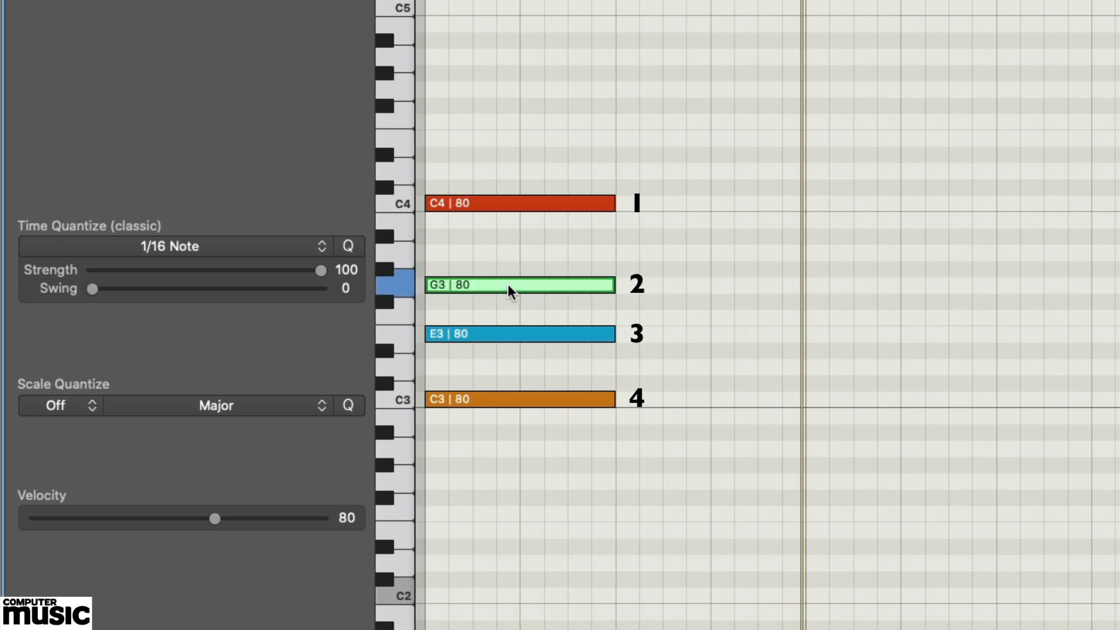
left_click(534, 394, "shift")
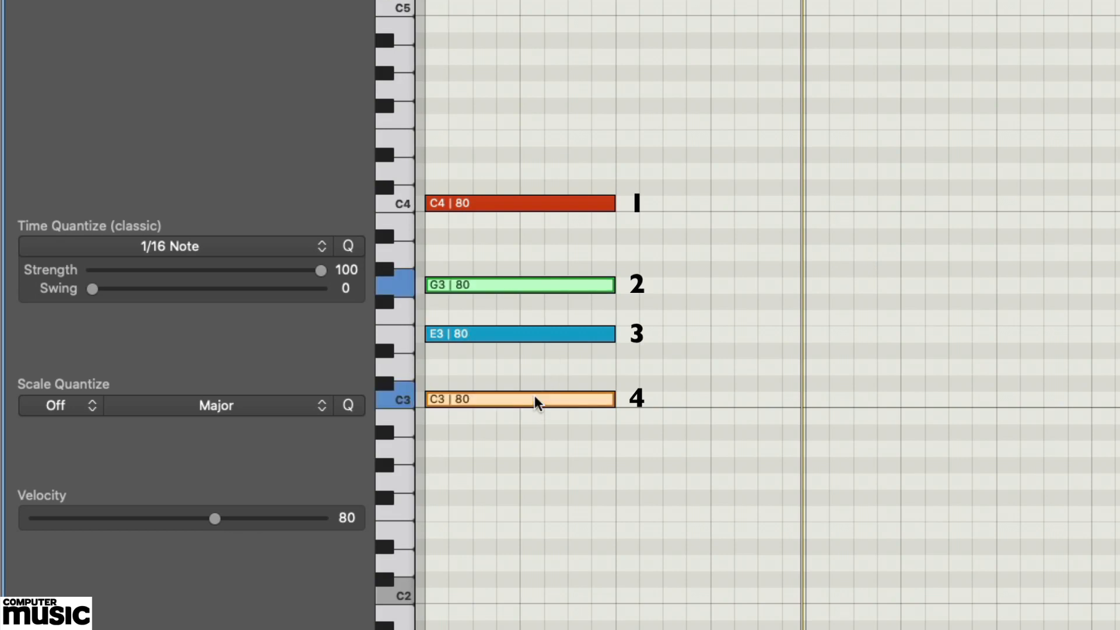
key("alt+shift+Down")
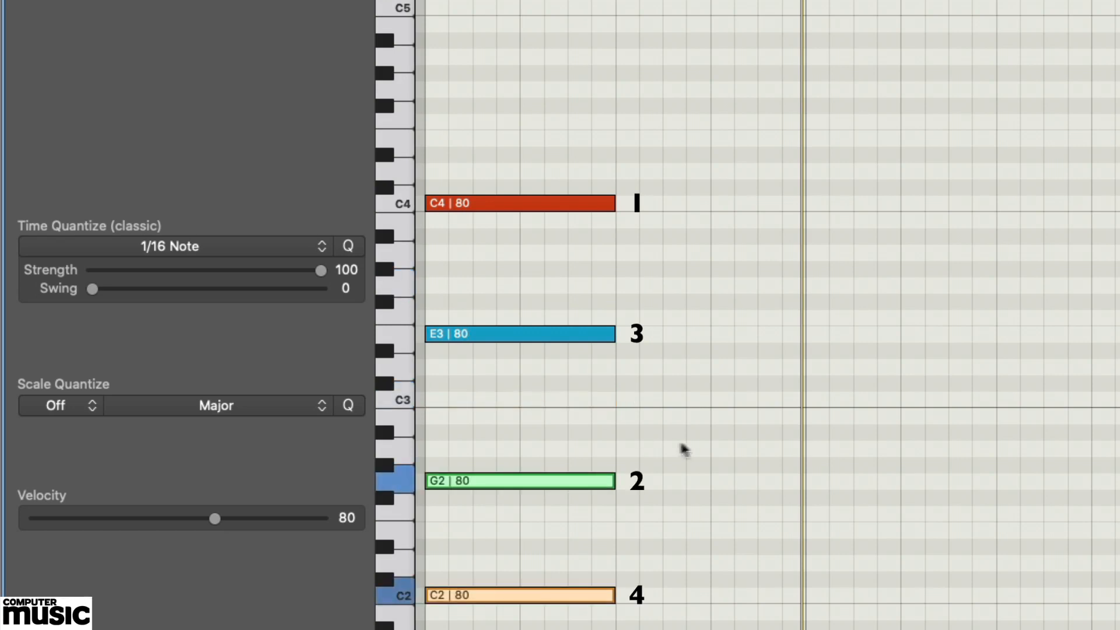
left_click(707, 365)
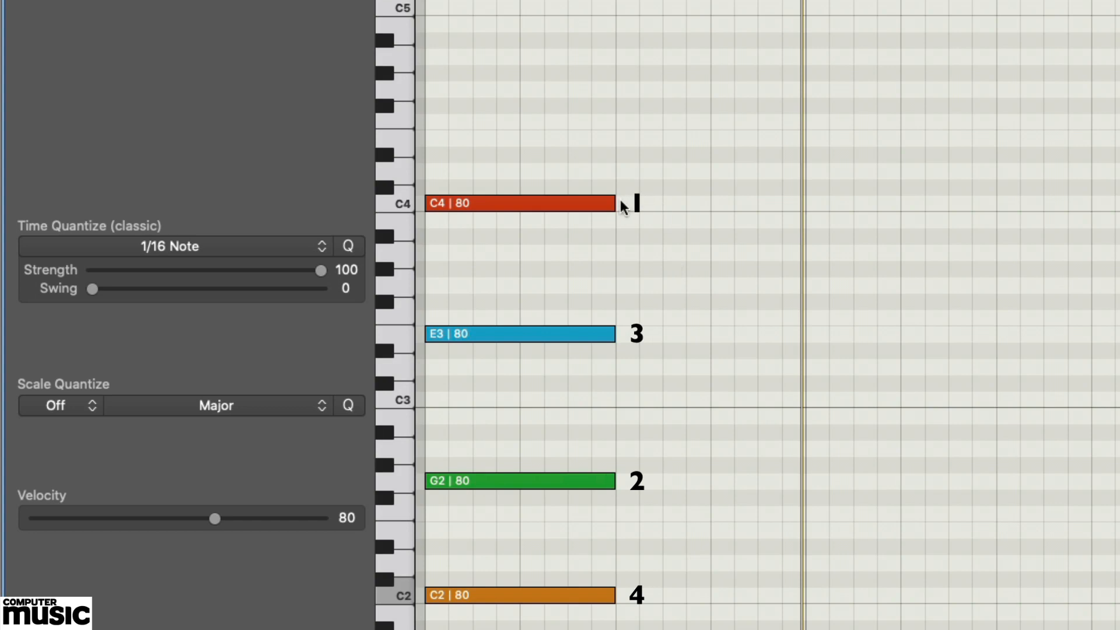
key("space")
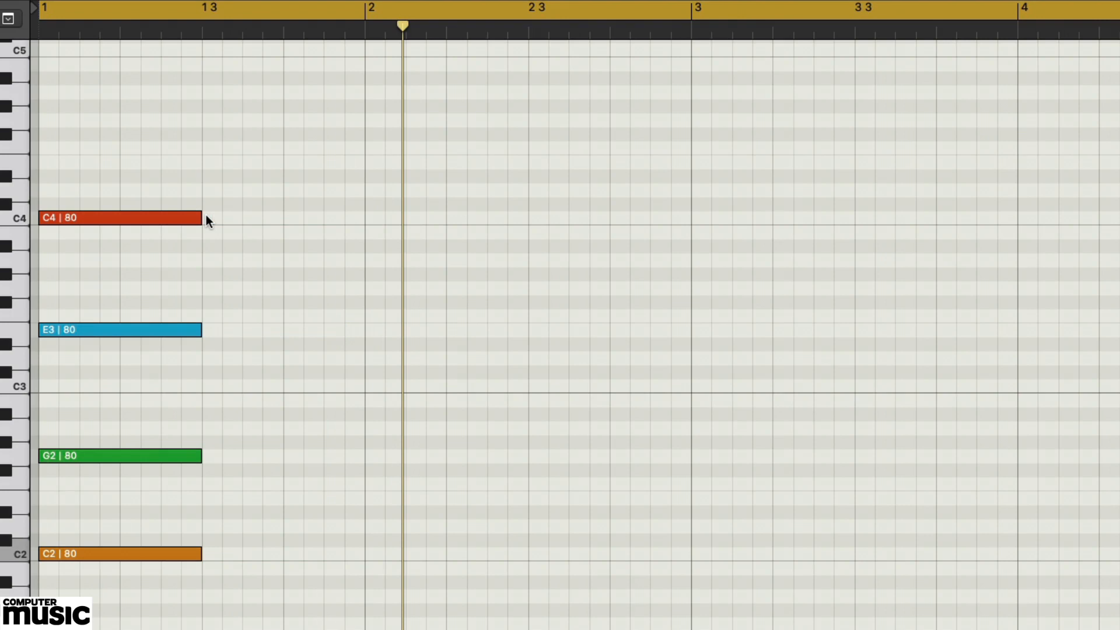
Copy the red C4 note from bar 1 to the start of bar 2 at the same pitch
left_click(135, 220)
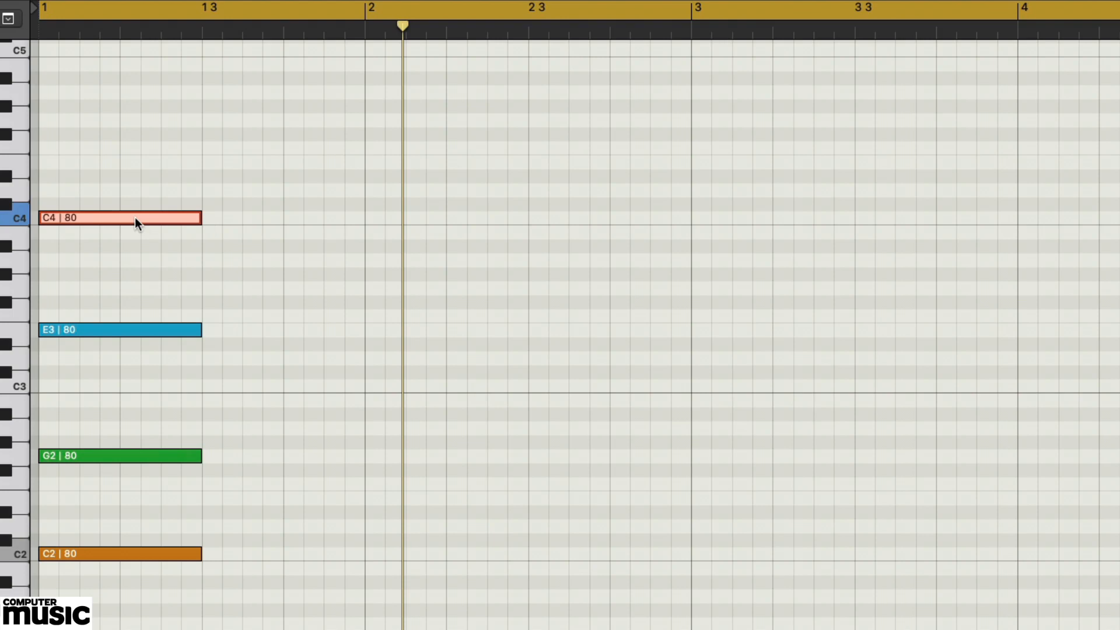
left_click_drag(132, 218, 458, 240)
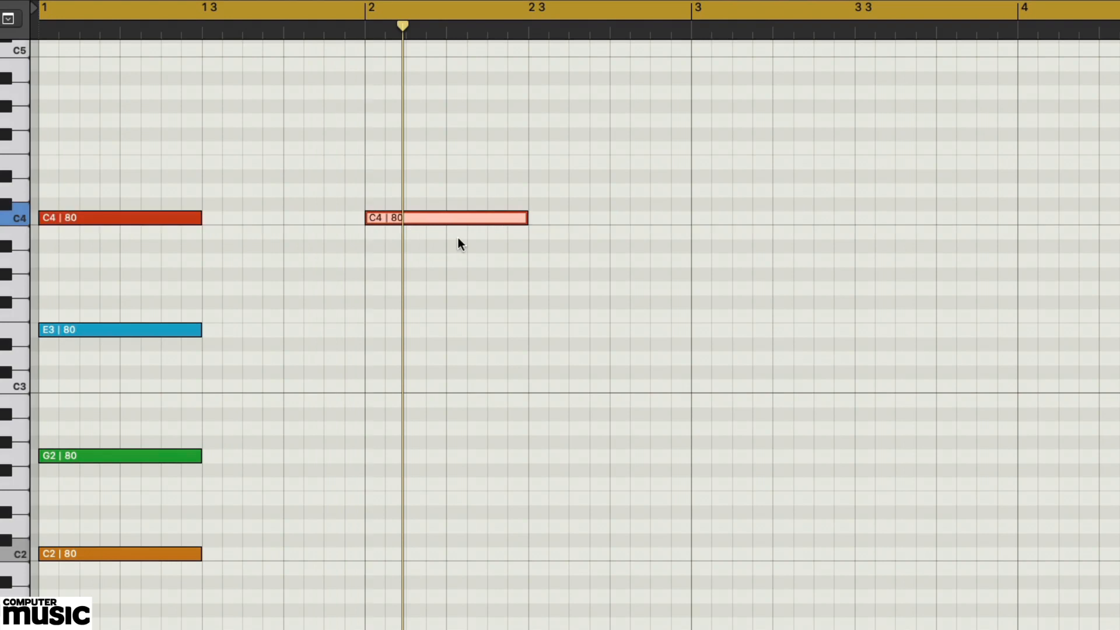
Try the copied red note in bar 2 at E4, and move it back to C4
key("alt+Up")
key("alt+Up")
key("alt+Up")
key("alt+Up")
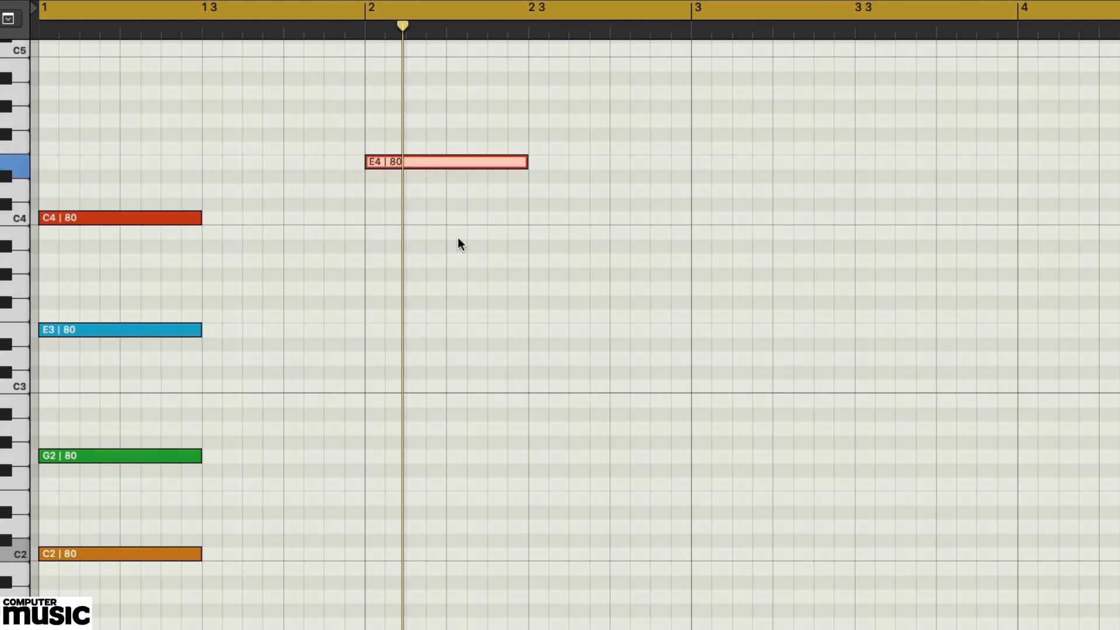
key("alt+Down")
key("alt+Down")
key("alt+Down")
key("alt+Down")
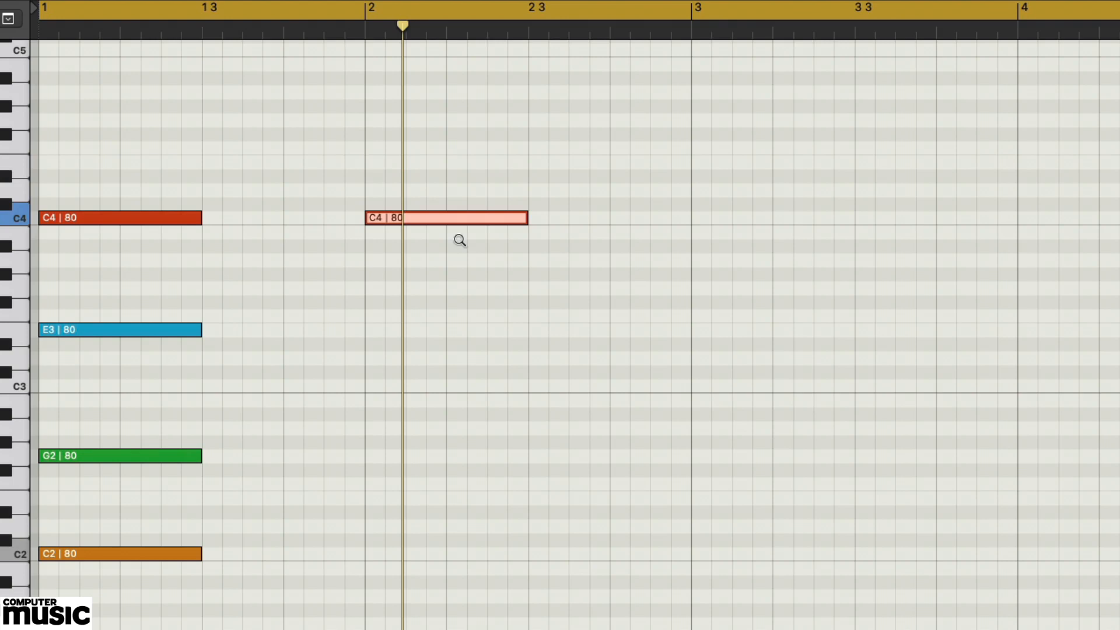
Try the red bar 2 note at A3, return it to C4 and audition it there
key("alt+Down")
key("alt+Down")
key("alt+Down")
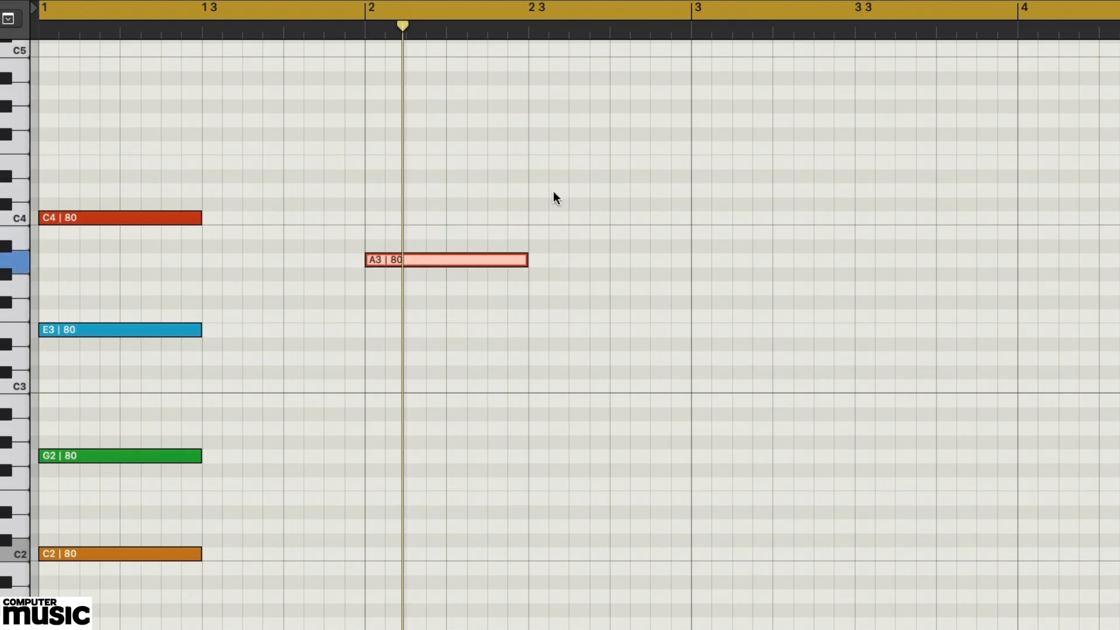
key("Return")
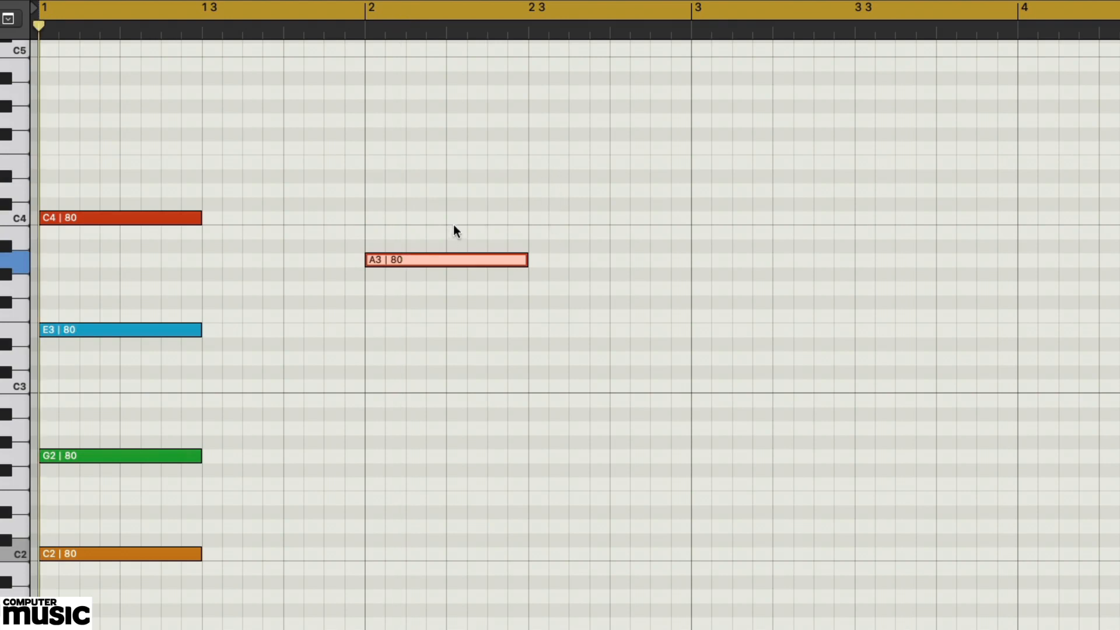
key("alt+Up")
key("alt+Up")
key("alt+Up")
left_click(459, 278)
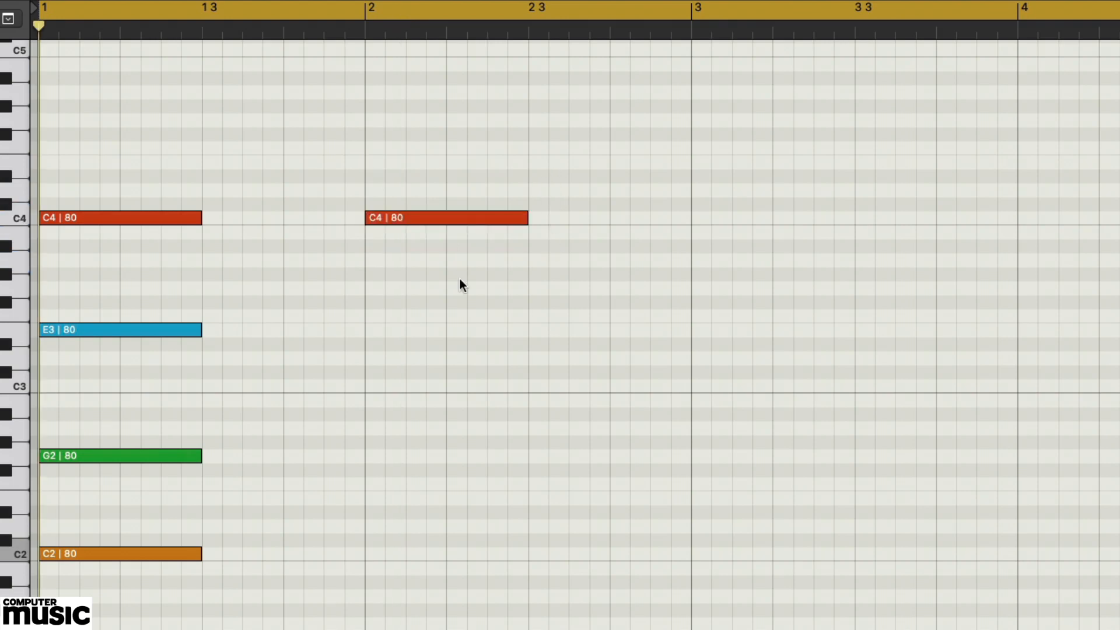
left_click(459, 219)
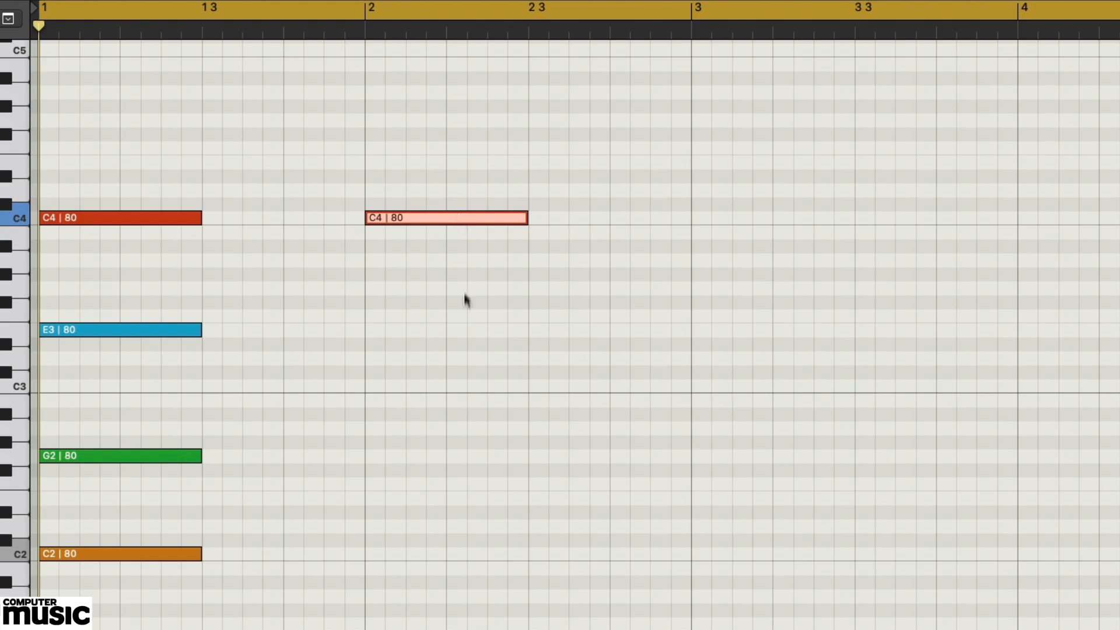
Copy the blue E3 note from bar 1 to the start of bar 2 and transpose it up to A3
left_click(103, 331)
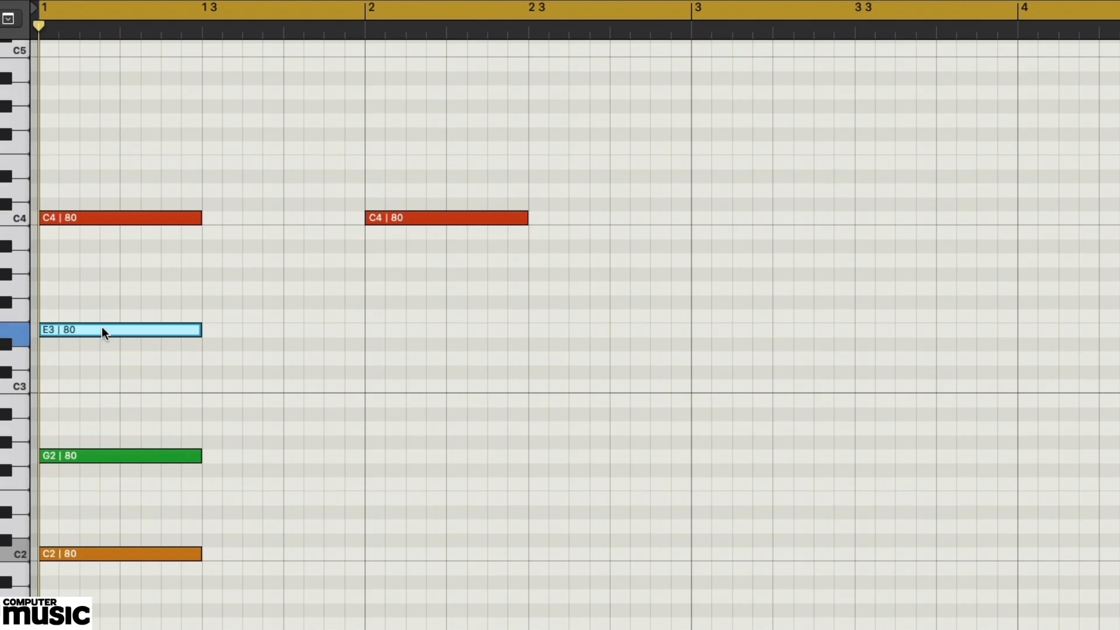
left_click_drag(101, 326, 424, 241)
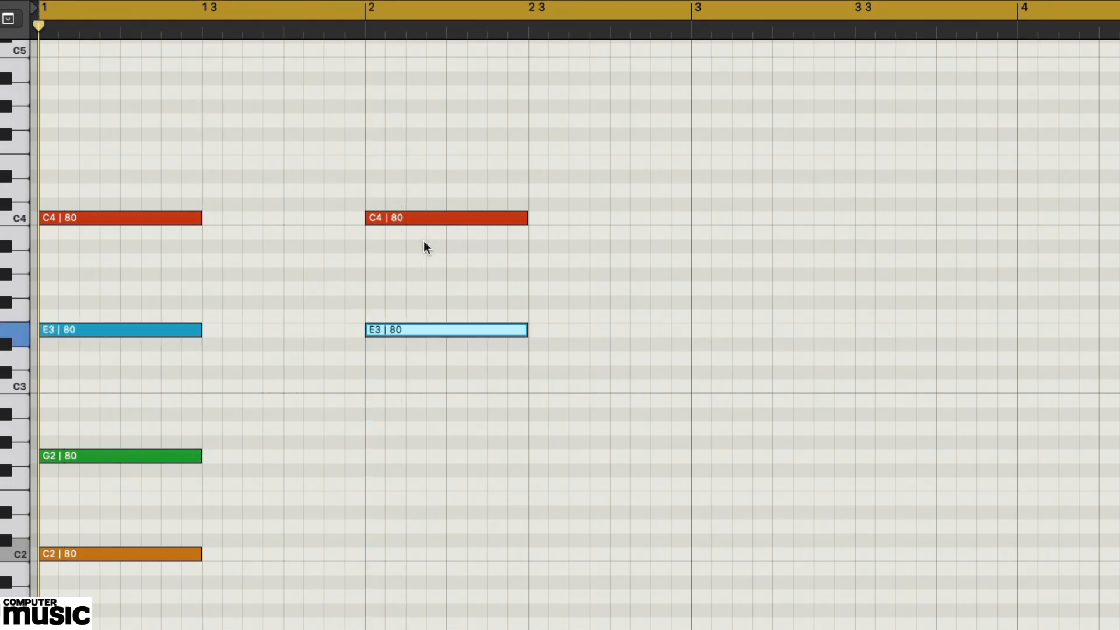
key("alt+Up")
key("alt+Up")
key("alt+Up")
key("alt+Up")
key("alt+Up")
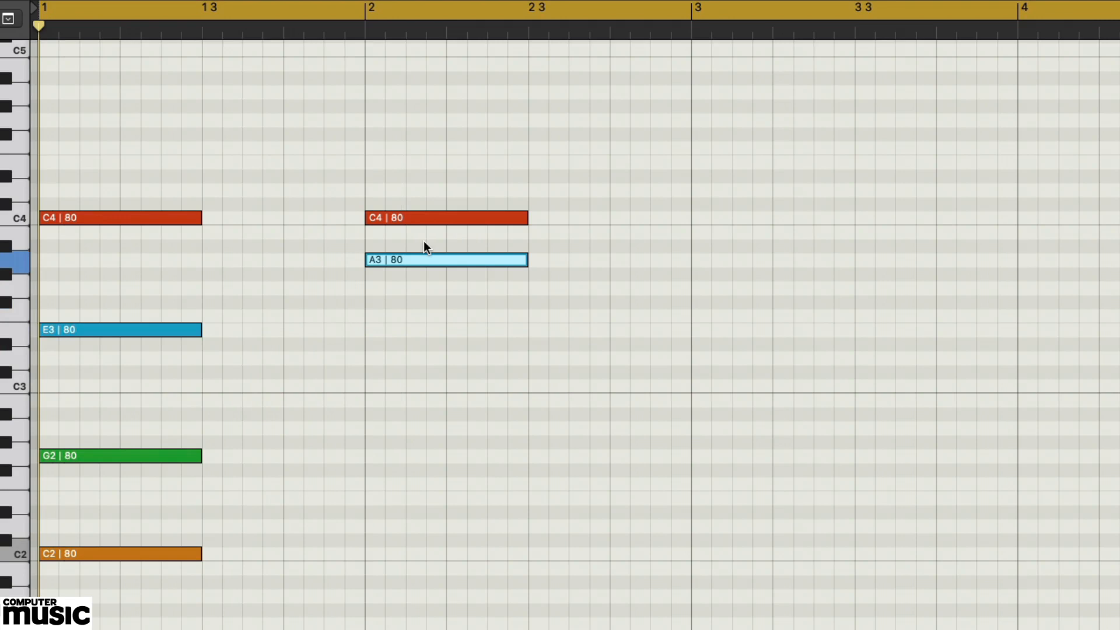
Undo the blue bar 2 note's move to A3, try it at C3, and restore it to E3
key("super+z")
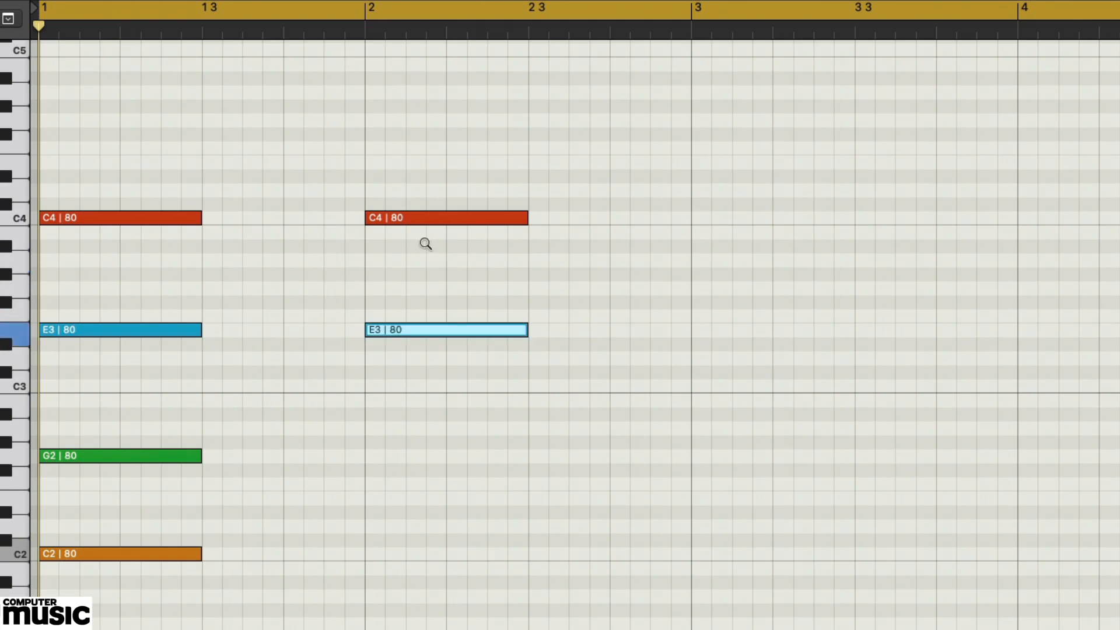
key("alt+Down")
key("alt+Down")
key("alt+Down")
key("alt+Down")
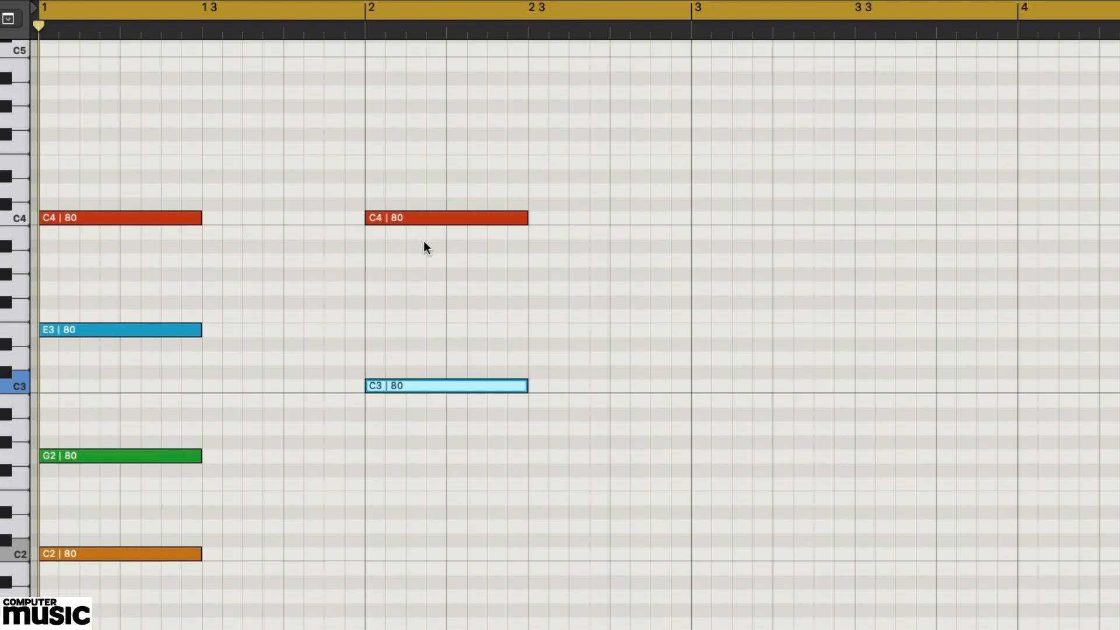
key("super+z")
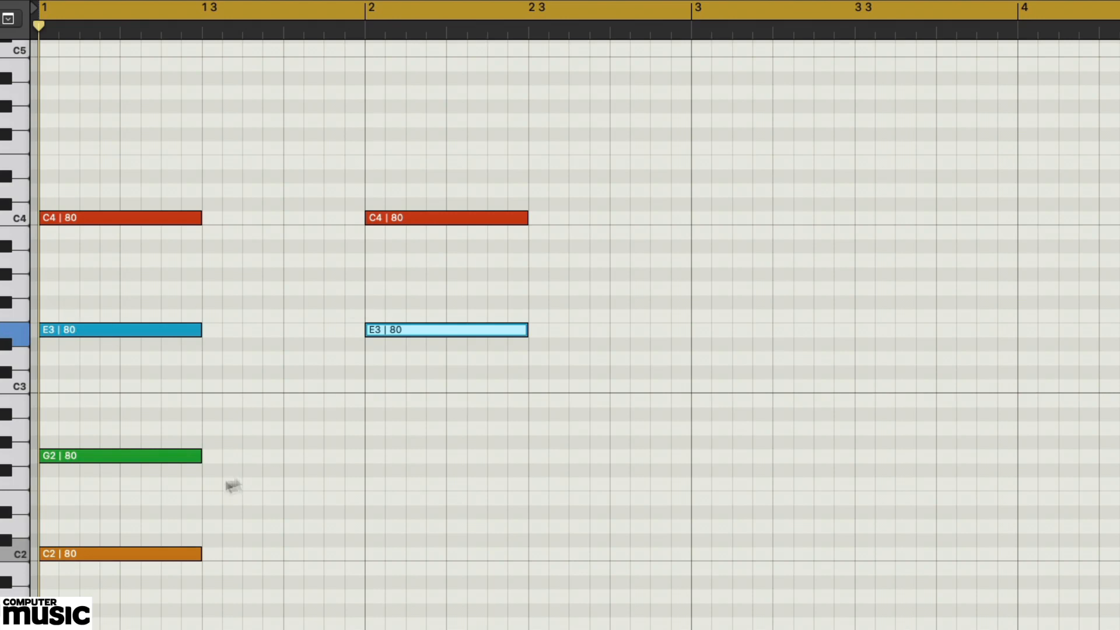
Copy the green G2 note from bar 1 to the start of bar 2 and transpose it up to A2
left_click_drag(179, 456, 508, 479)
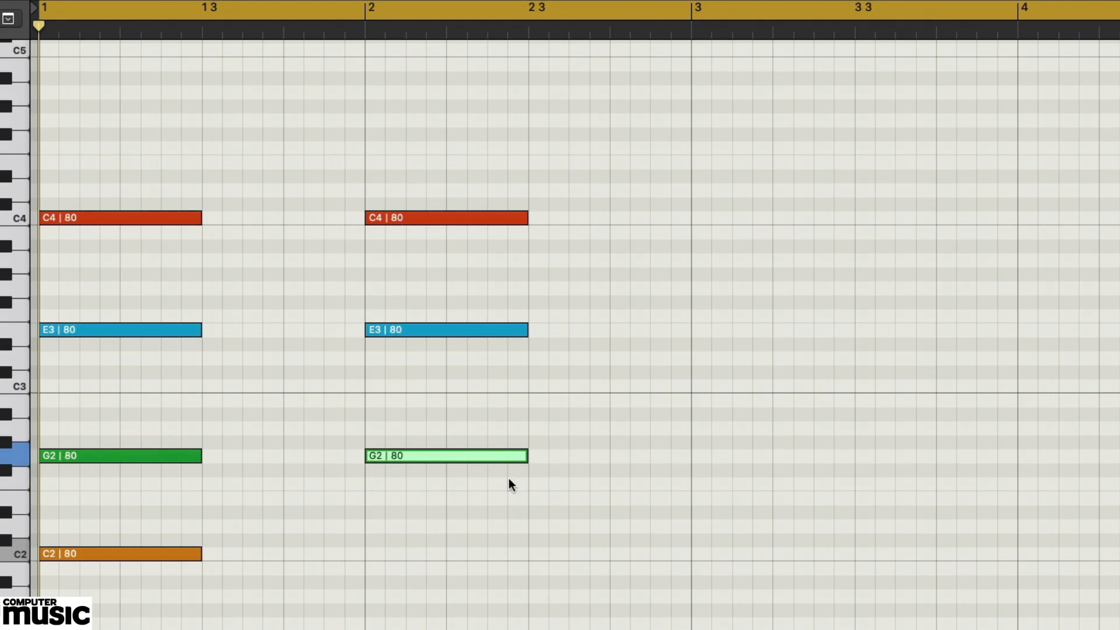
key("alt+Up")
key("alt+Up")
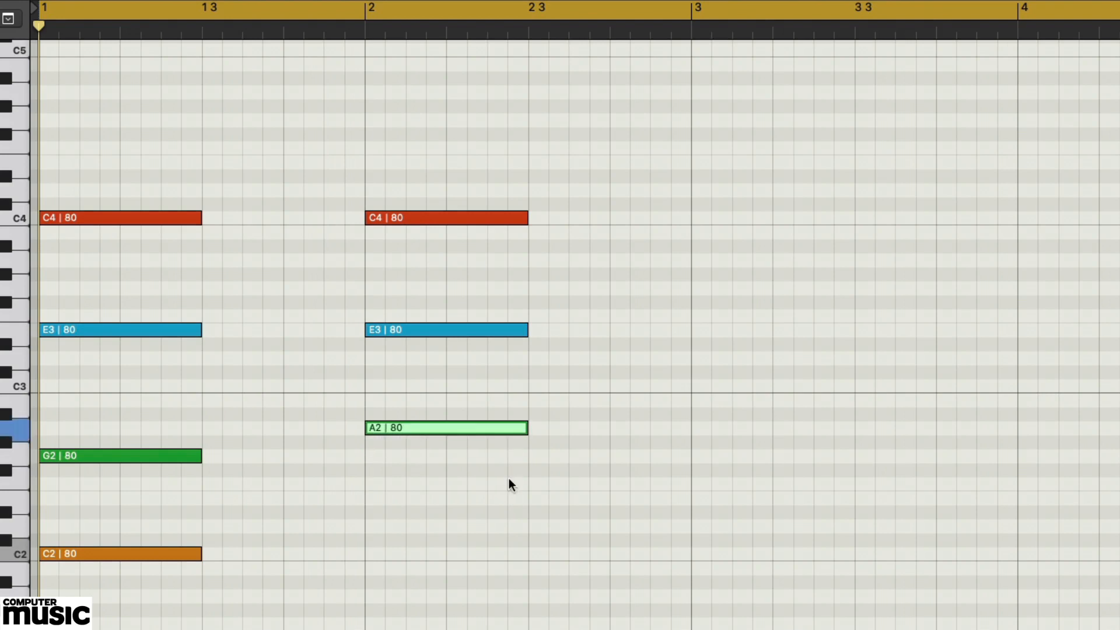
Try the green bar 2 note at G2 and E2, and move it back up to A2
key("alt+Down")
key("alt+Down")
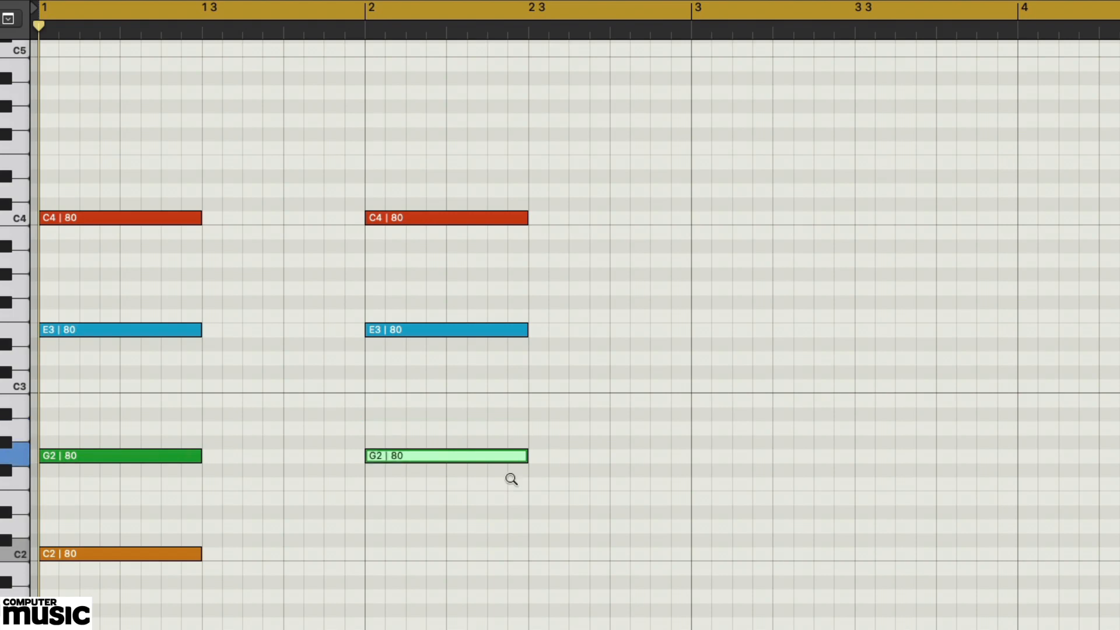
key("alt+Down")
key("alt+Down")
key("alt+Down")
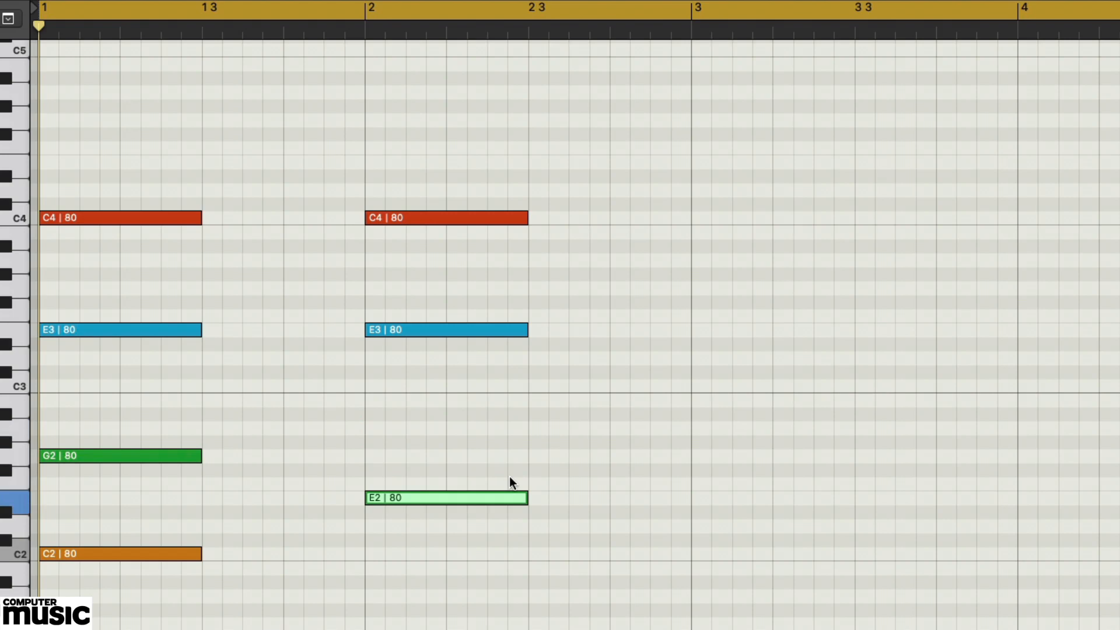
key("alt+Up")
key("alt+Up")
key("alt+Up")
key("alt+Up")
key("alt+Up")
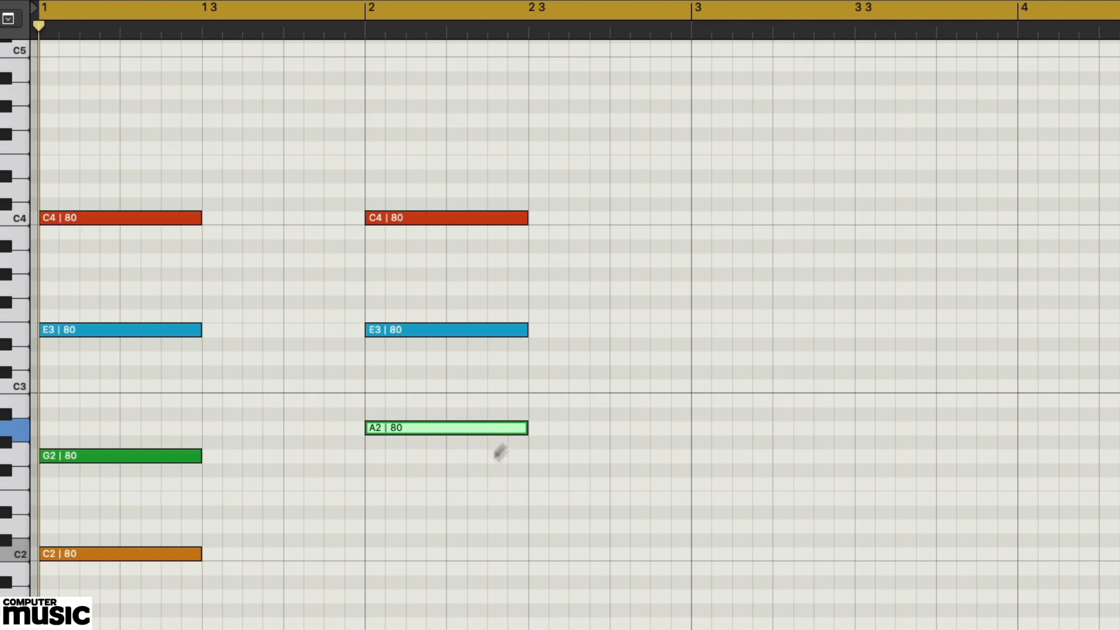
Audition the red, blue and green notes of the bar 2 chord one by one, and clear the selection
left_click(448, 217)
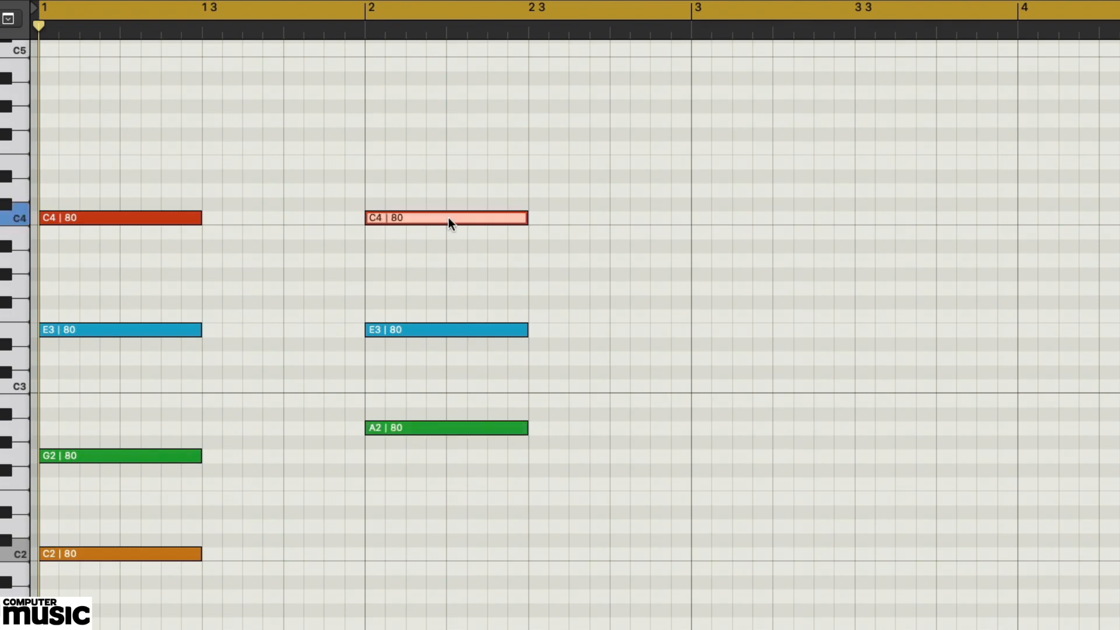
left_click(456, 330)
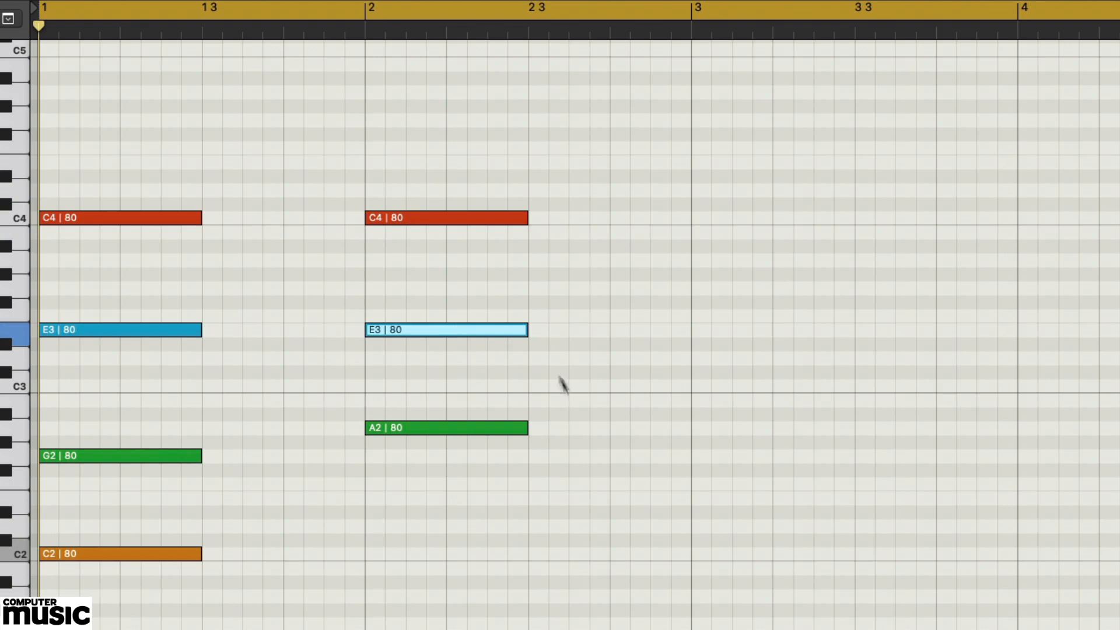
left_click(465, 430)
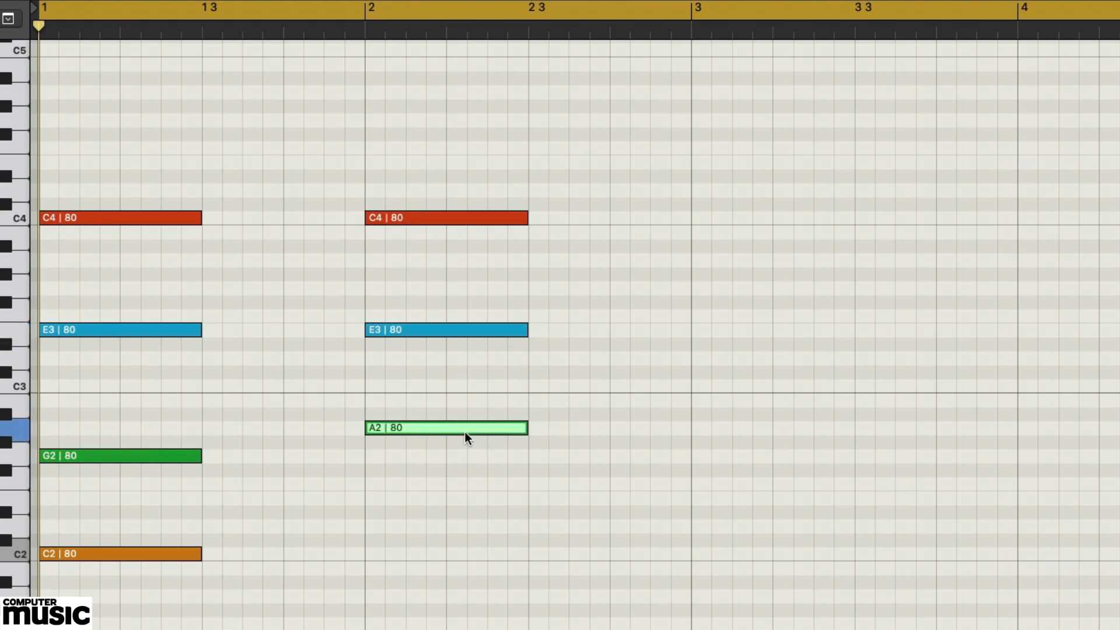
left_click(466, 467)
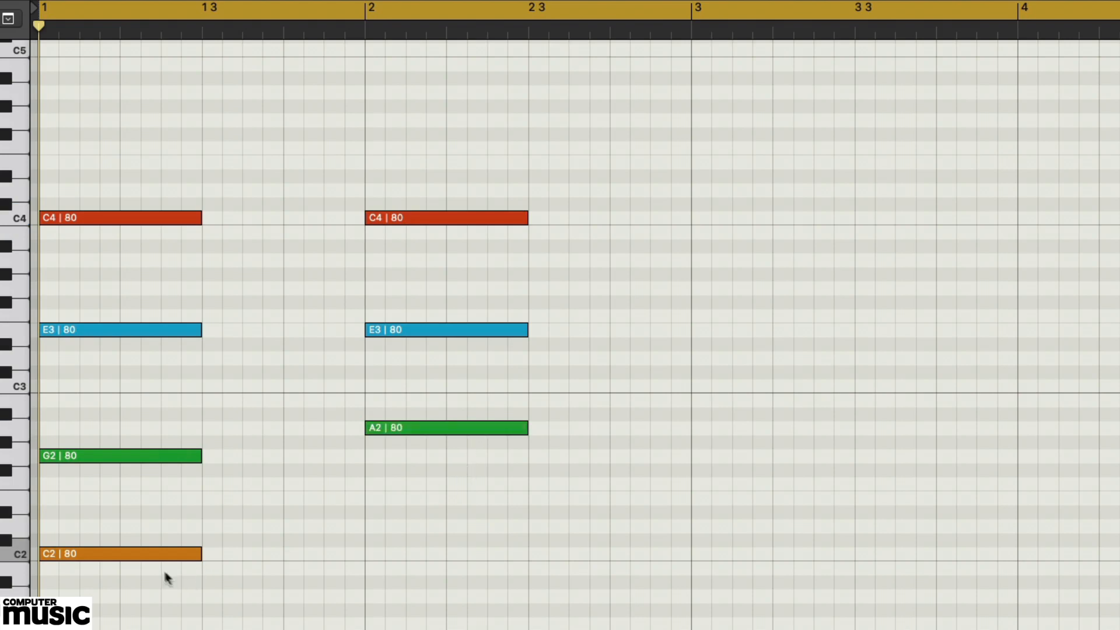
Copy the orange C2 note from bar 1 to the start of bar 2 and transpose it down to A1
left_click_drag(137, 554, 460, 551)
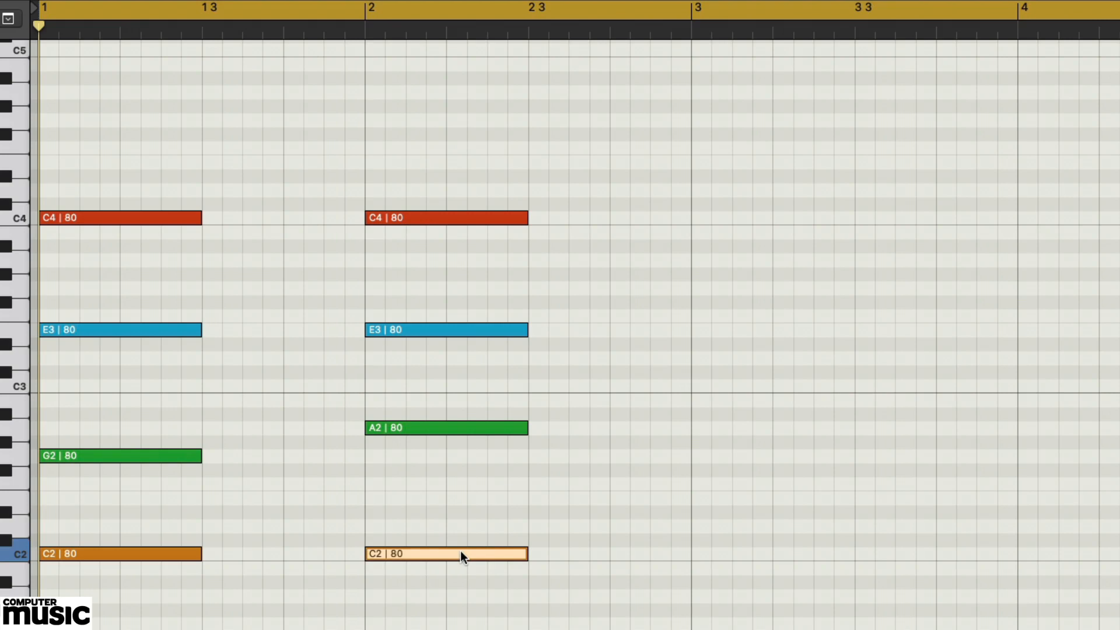
key("alt+Down")
key("alt+Down")
key("alt+Down")
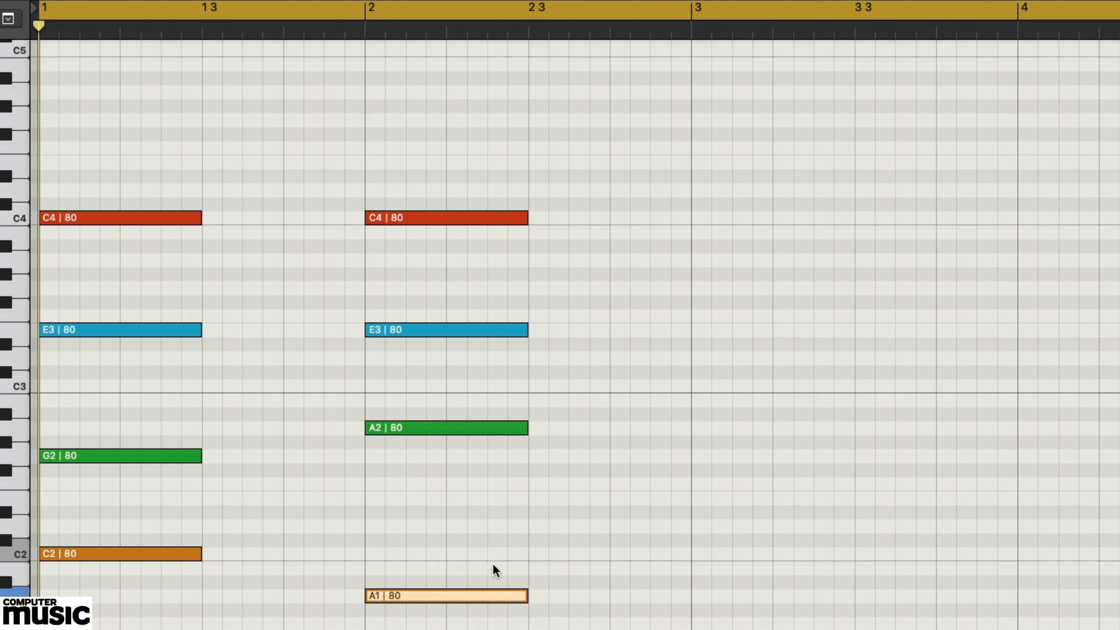
Play back the chords in bars 1 and 2, deselect the notes, and return the playhead to bar 1
key("space")
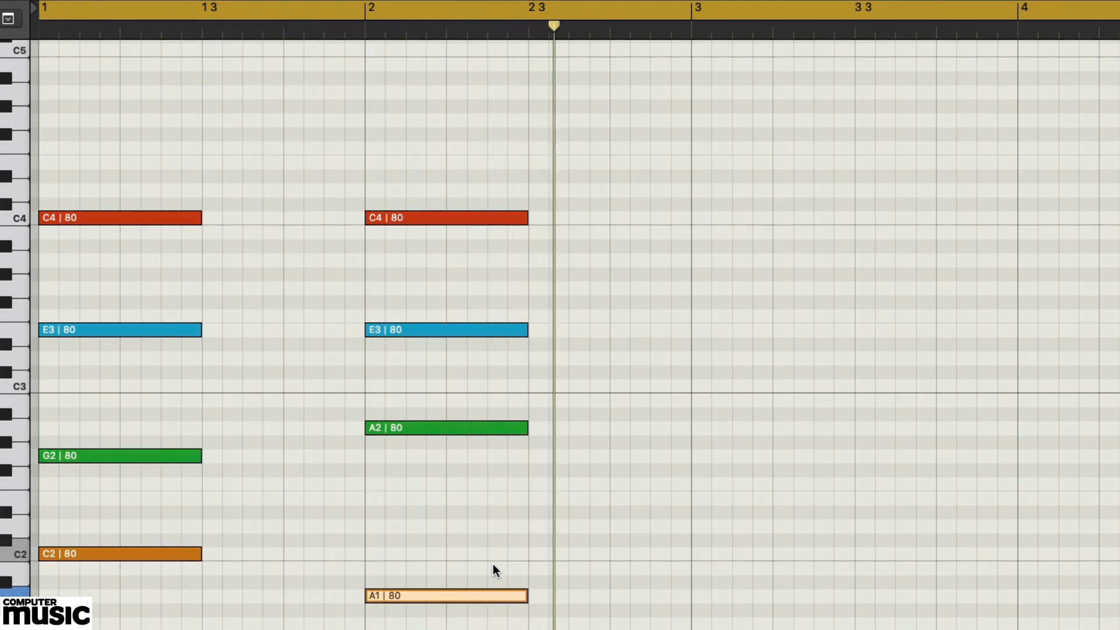
key("space")
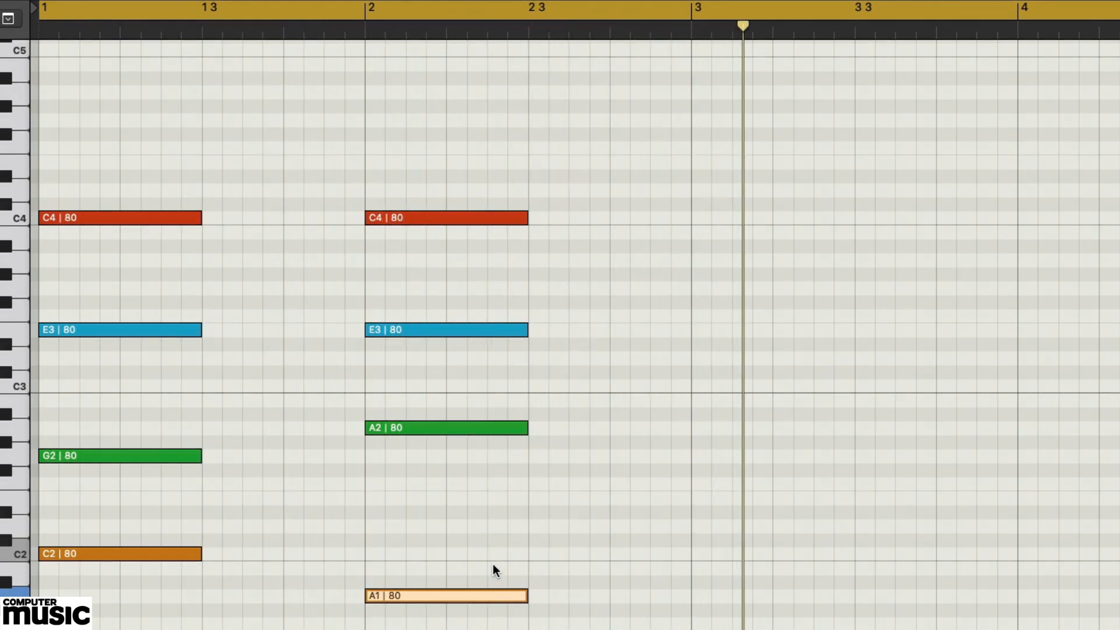
left_click(492, 563)
key("Return")
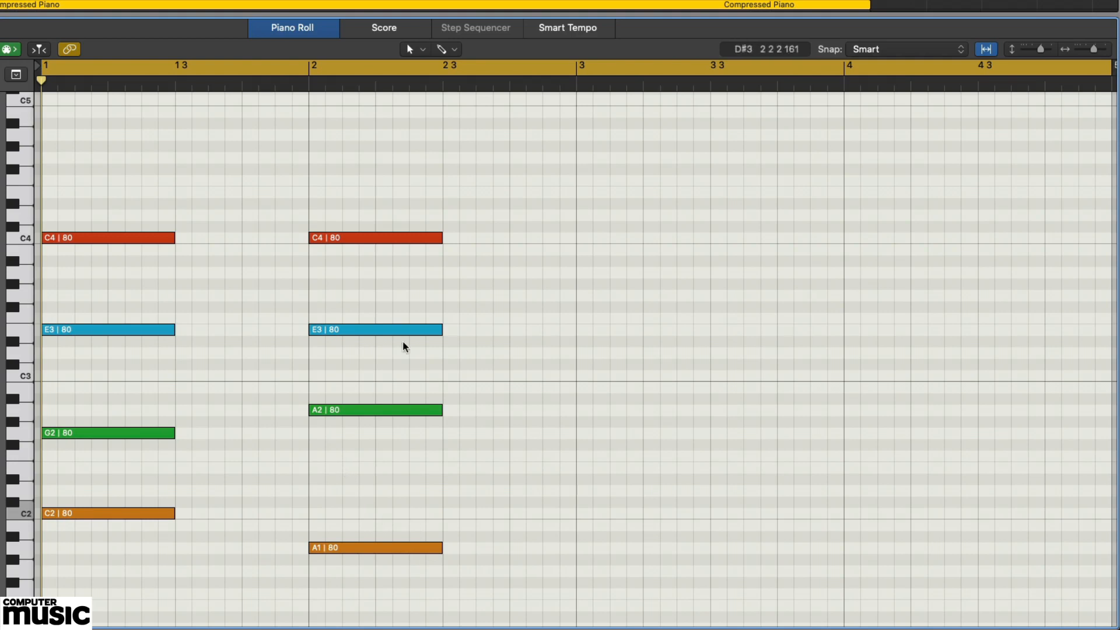
Copy the red C4 and blue E3 notes from bar 2 to bar 3, transposing the blue copy up to F3
left_click_drag(373, 239, 642, 264)
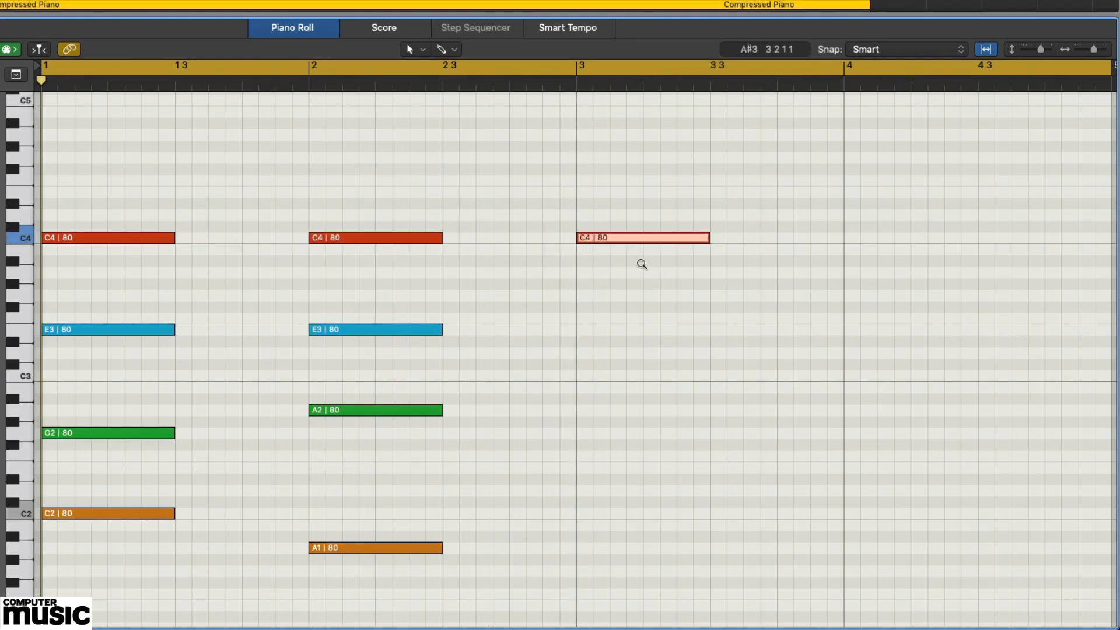
left_click(407, 330)
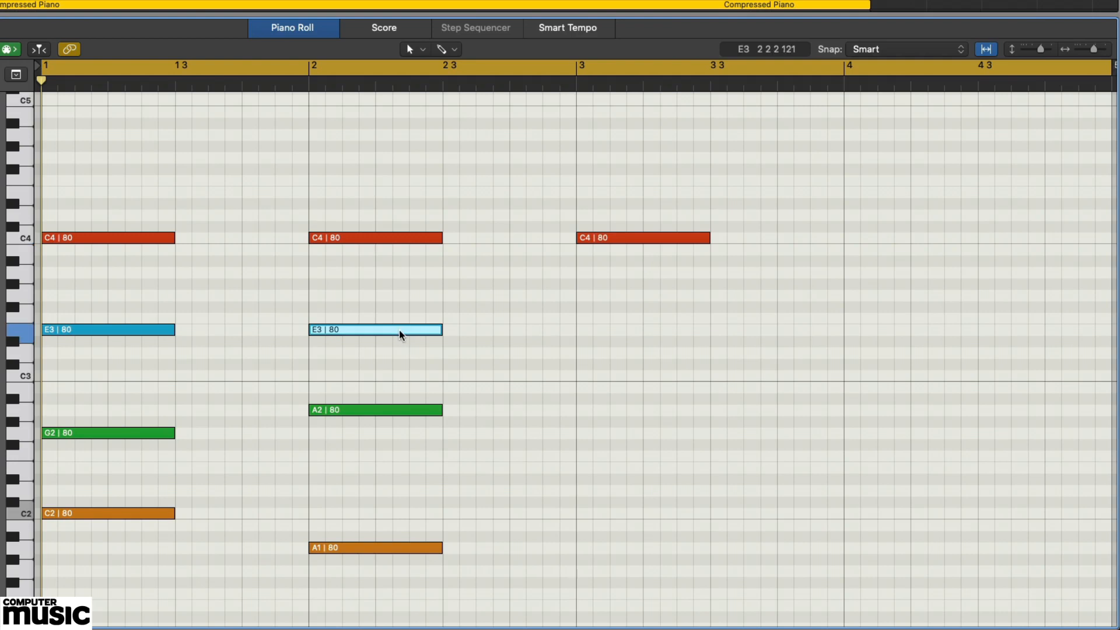
left_click_drag(406, 333, 670, 339)
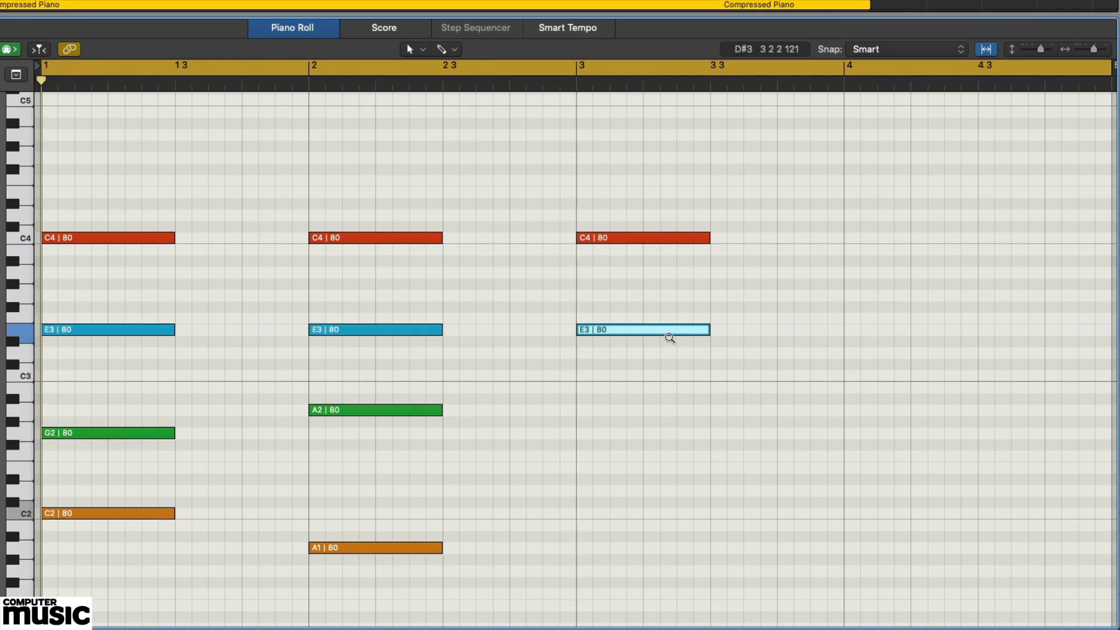
key("alt+Up")
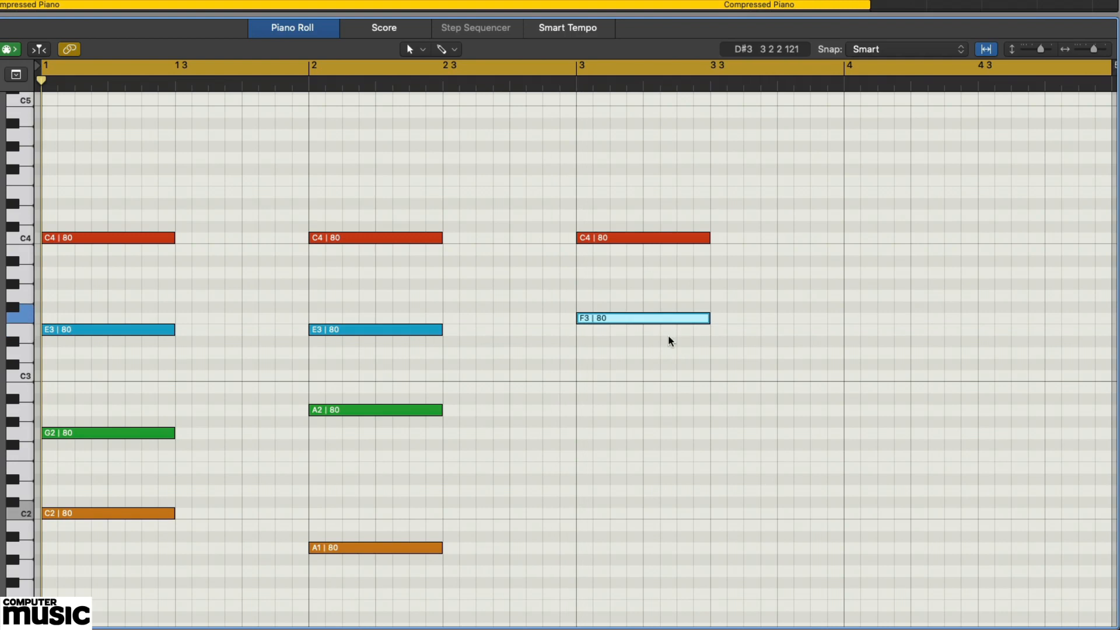
Copy the green A2 and orange A1 notes from bar 2 to bar 3, transposing the orange copy down to F1
left_click(389, 412)
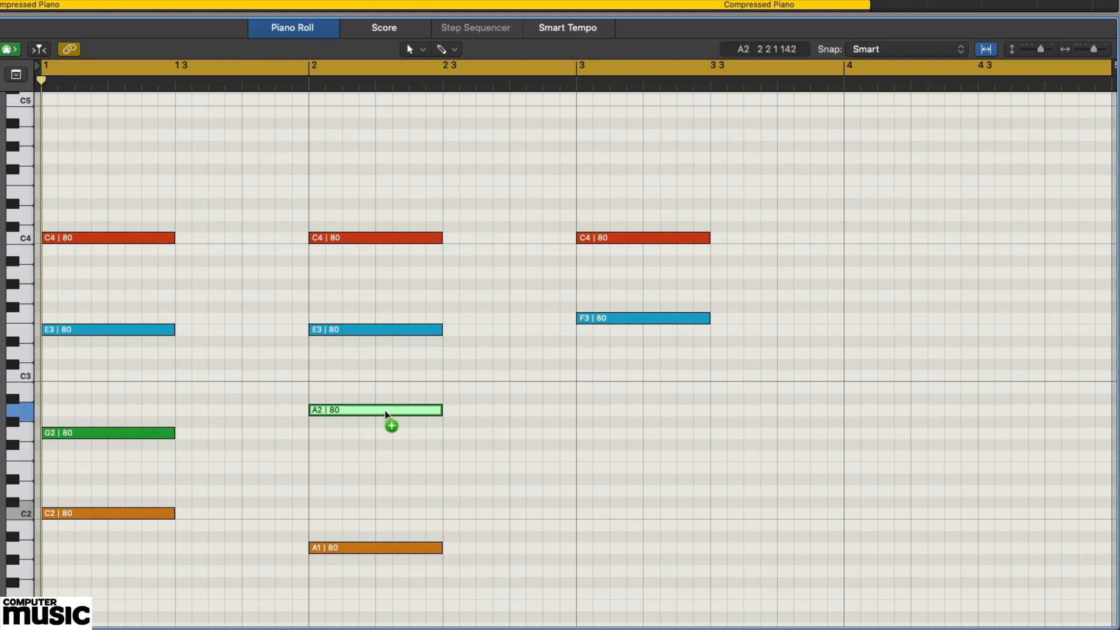
left_click_drag(385, 415, 654, 411)
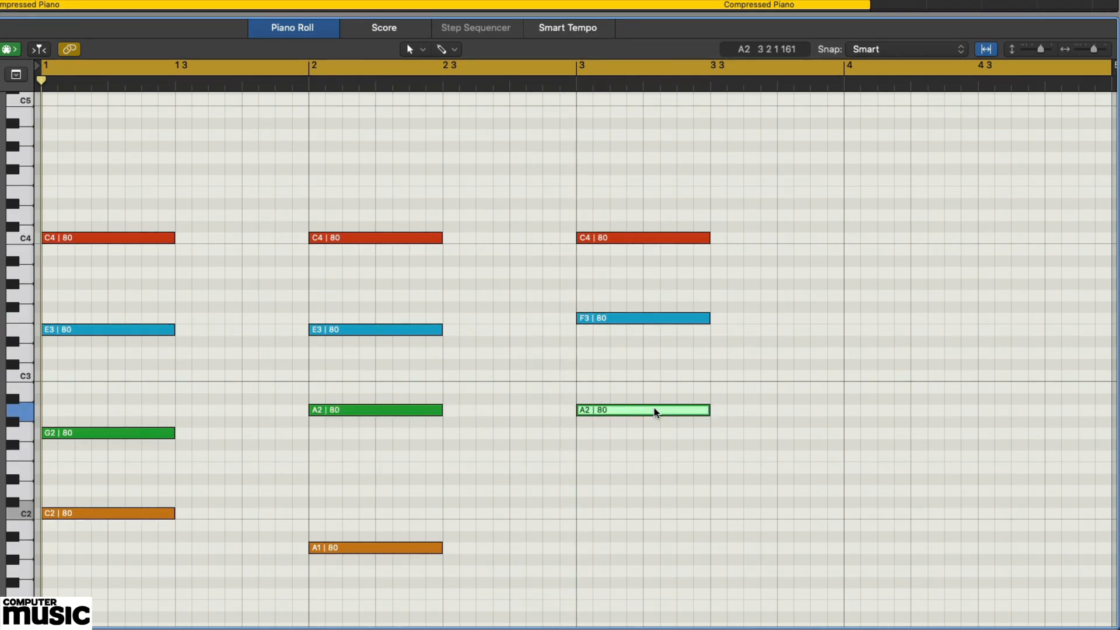
left_click(384, 550)
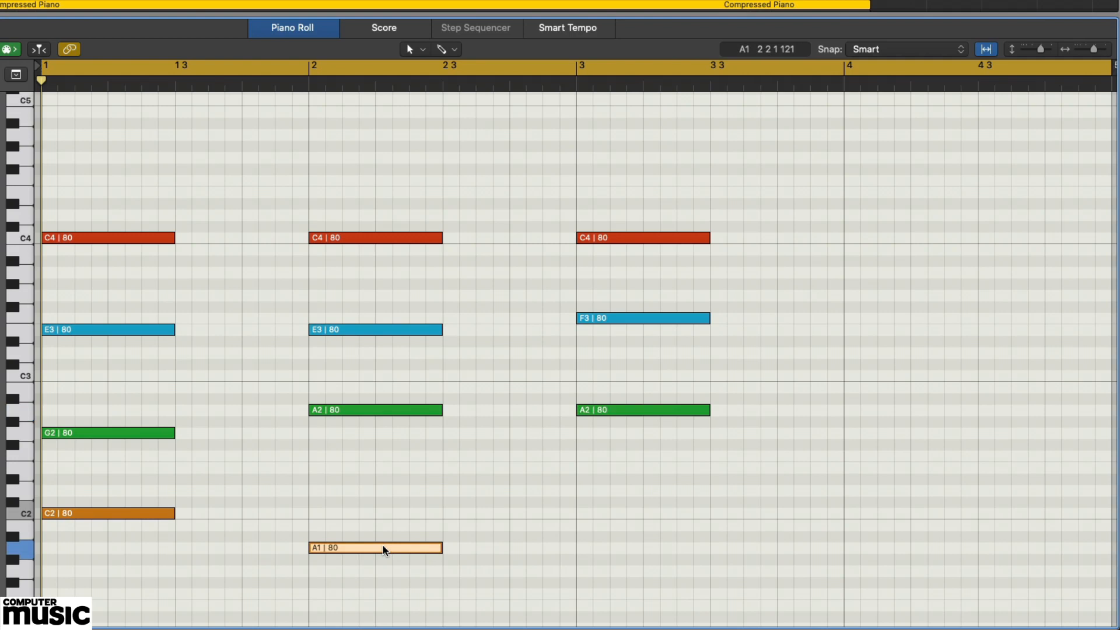
left_click_drag(384, 549, 648, 561)
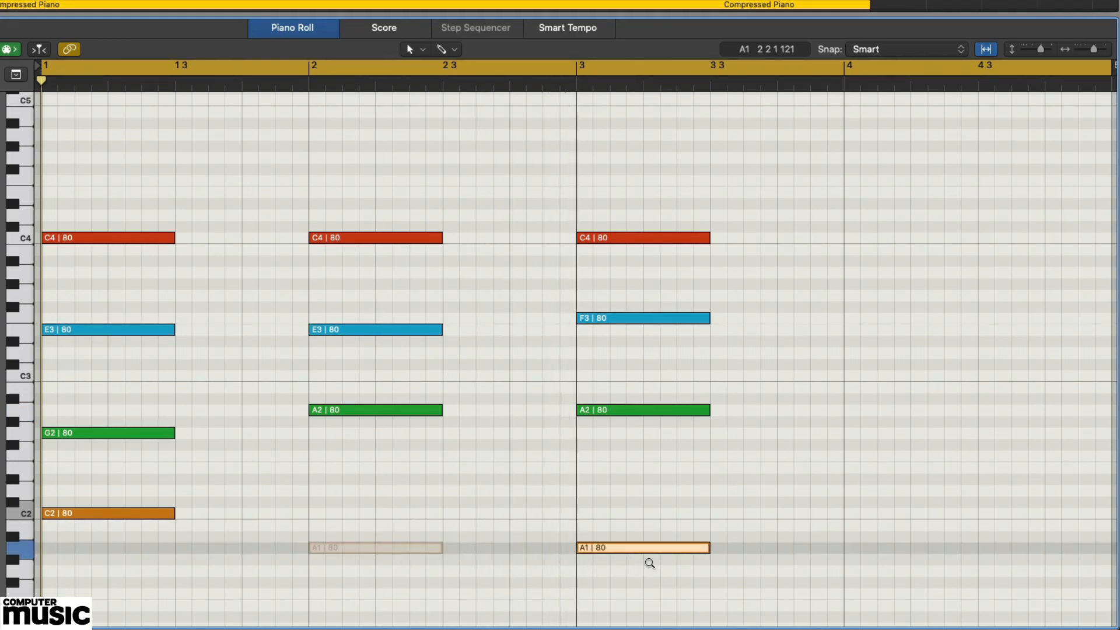
key("alt+Down")
key("alt+Down")
key("alt+Down")
key("alt+Down")
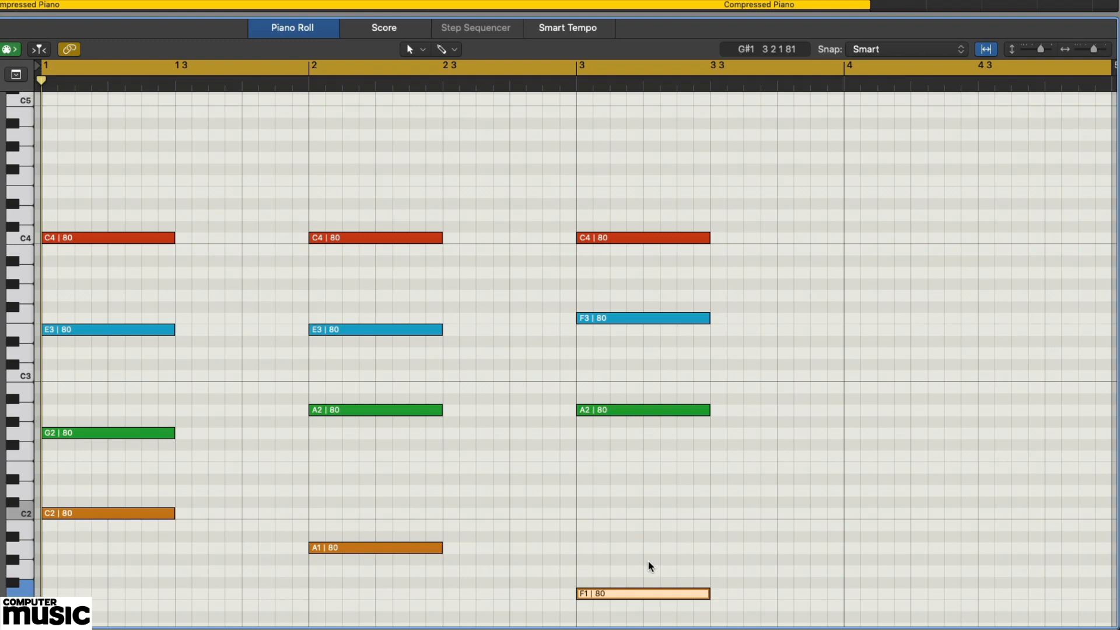
Play back the three chords from bar 1 and clear the note selection
key("space")
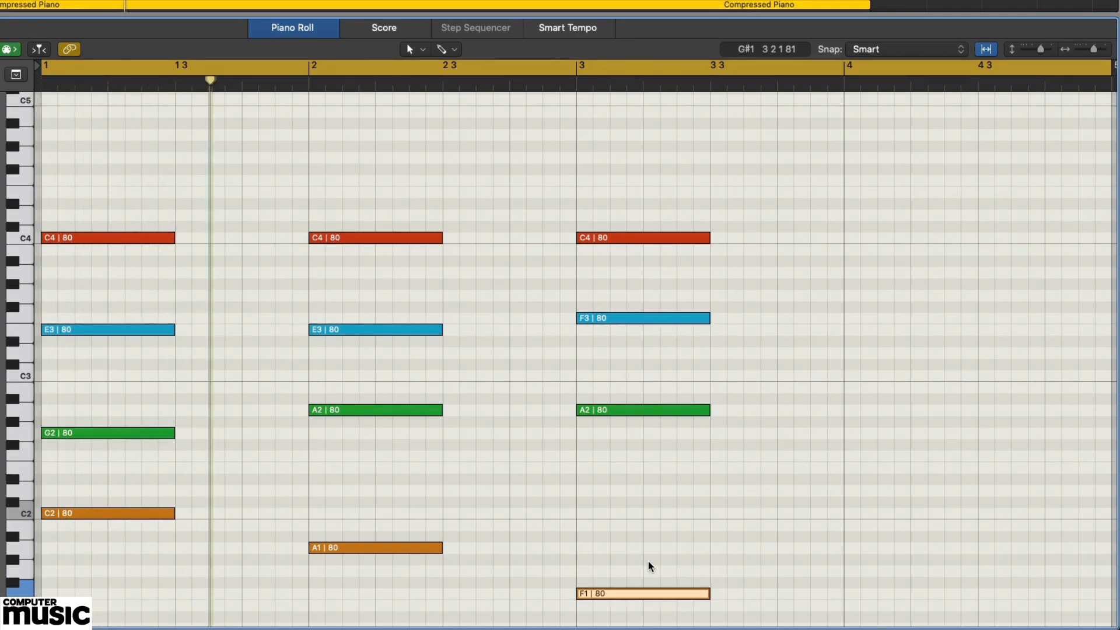
left_click(650, 566)
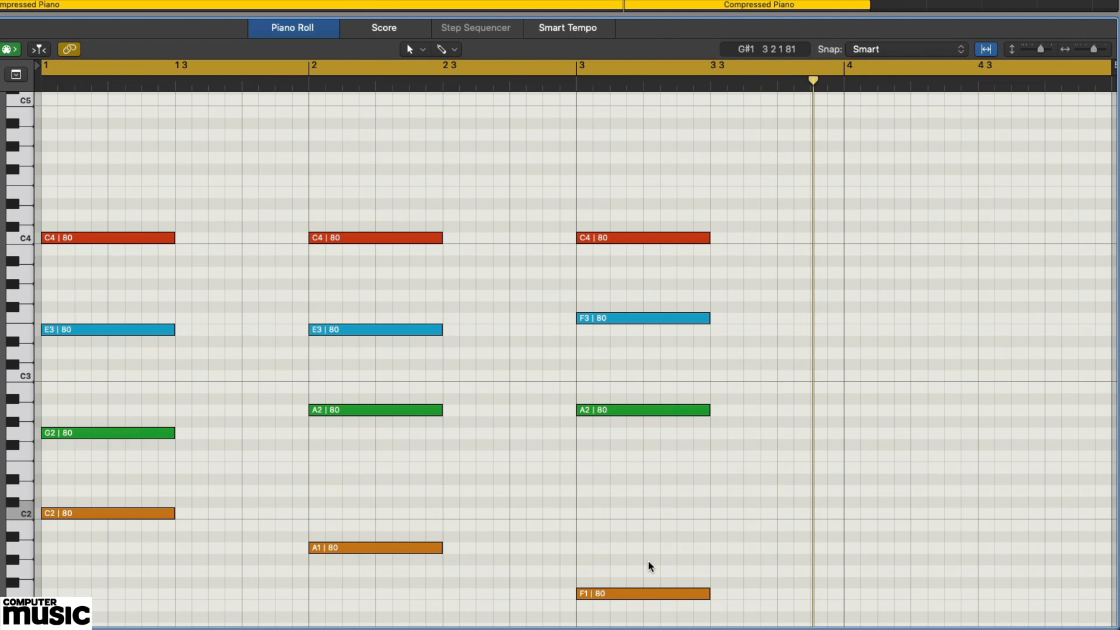
key("Return")
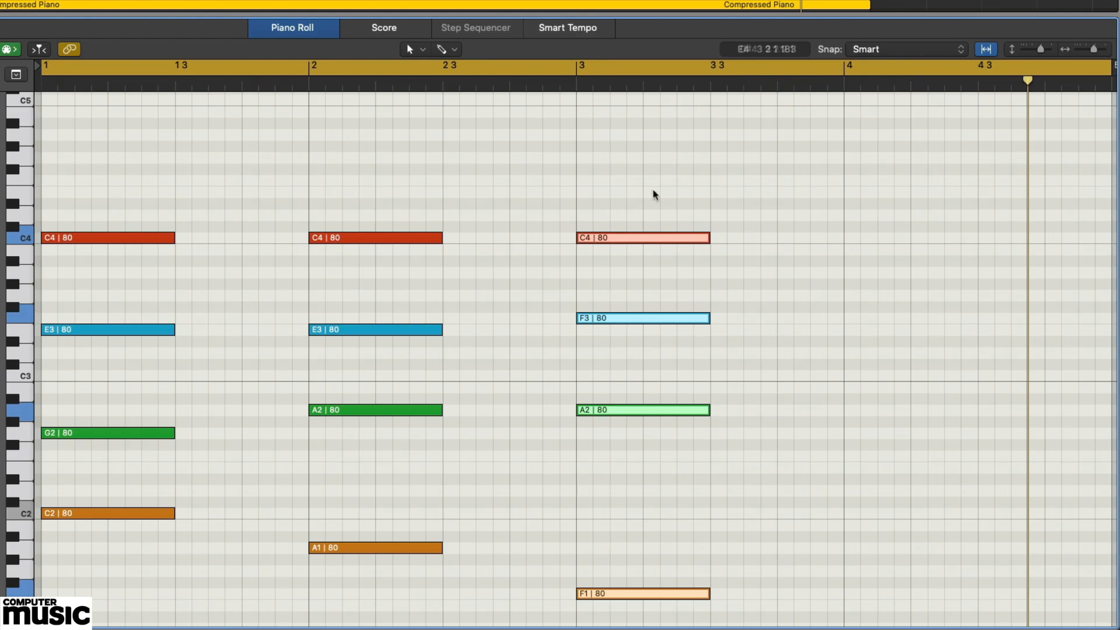
left_click(654, 194)
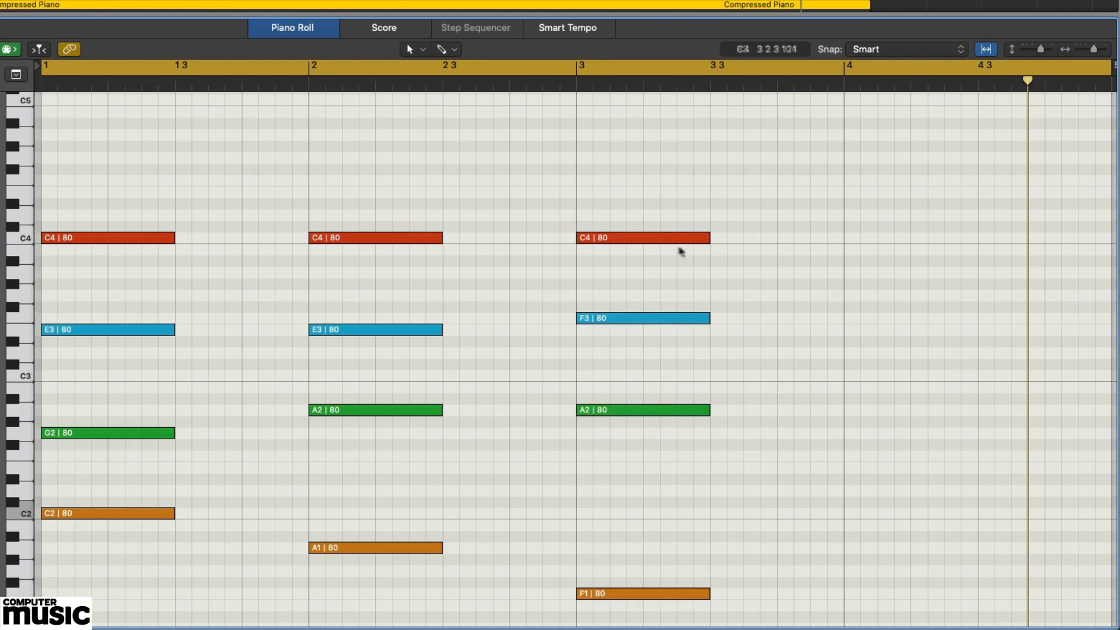
Copy the red C4 and blue F3 notes from bar 3 to bar 4, placing the red copy at B3 and the blue copy at G3
left_click(664, 239)
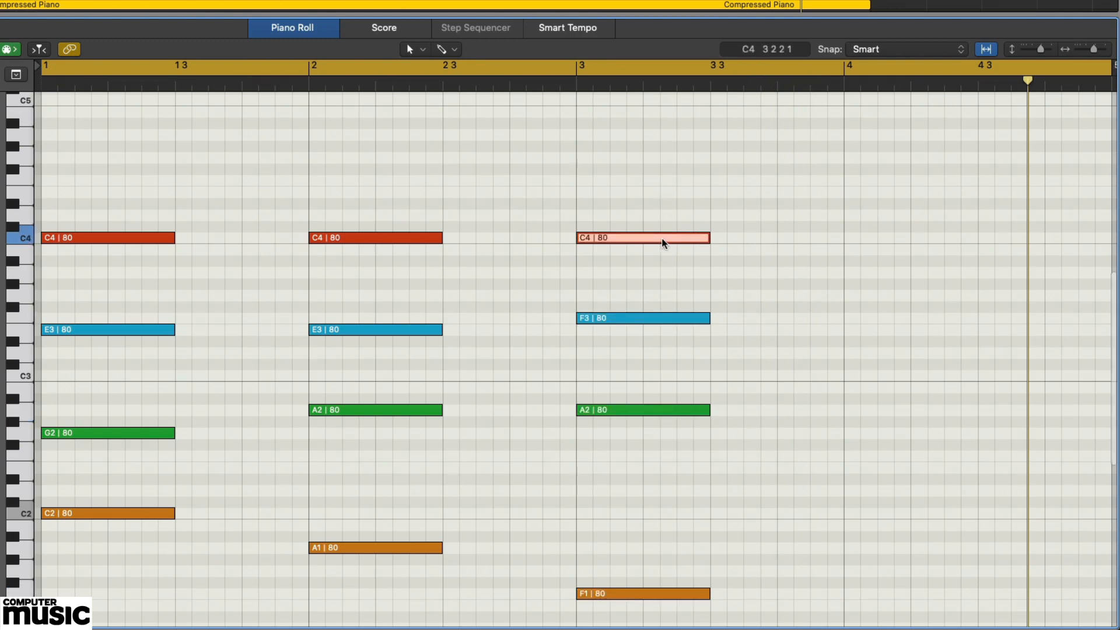
left_click_drag(657, 236, 922, 250)
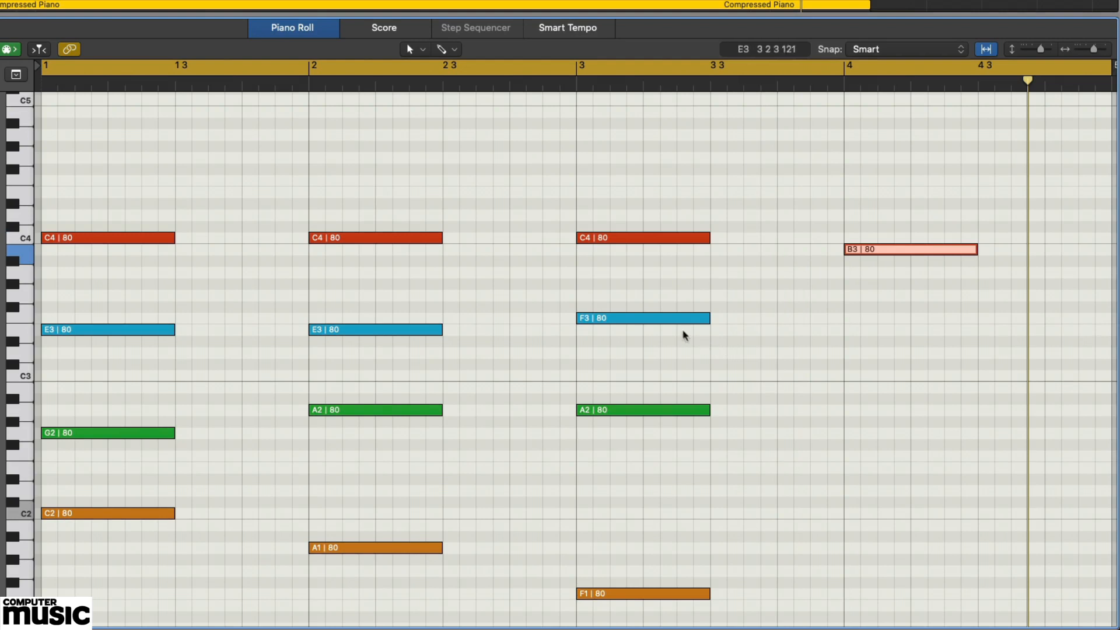
left_click(667, 310)
left_click(654, 318)
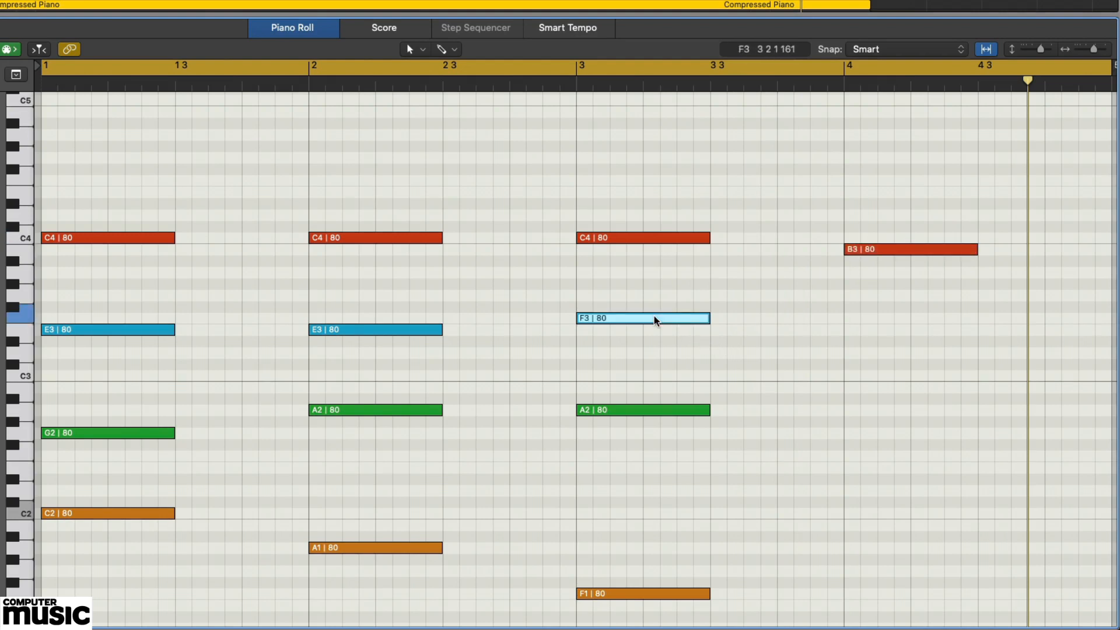
left_click_drag(653, 316, 926, 326)
key("alt+Up")
key("alt+Up")
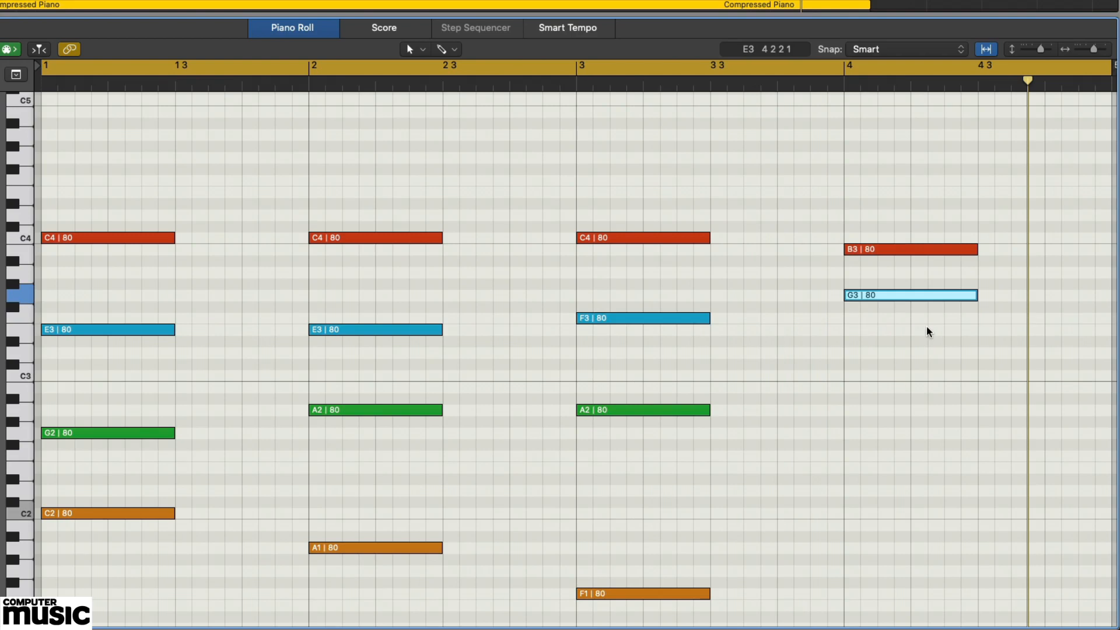
Copy the green A2 note from bar 3 to the start of bar 4 and transpose it up to B2
left_click(642, 410)
left_click_drag(632, 409, 901, 431)
key("alt+Up")
key("alt+Up")
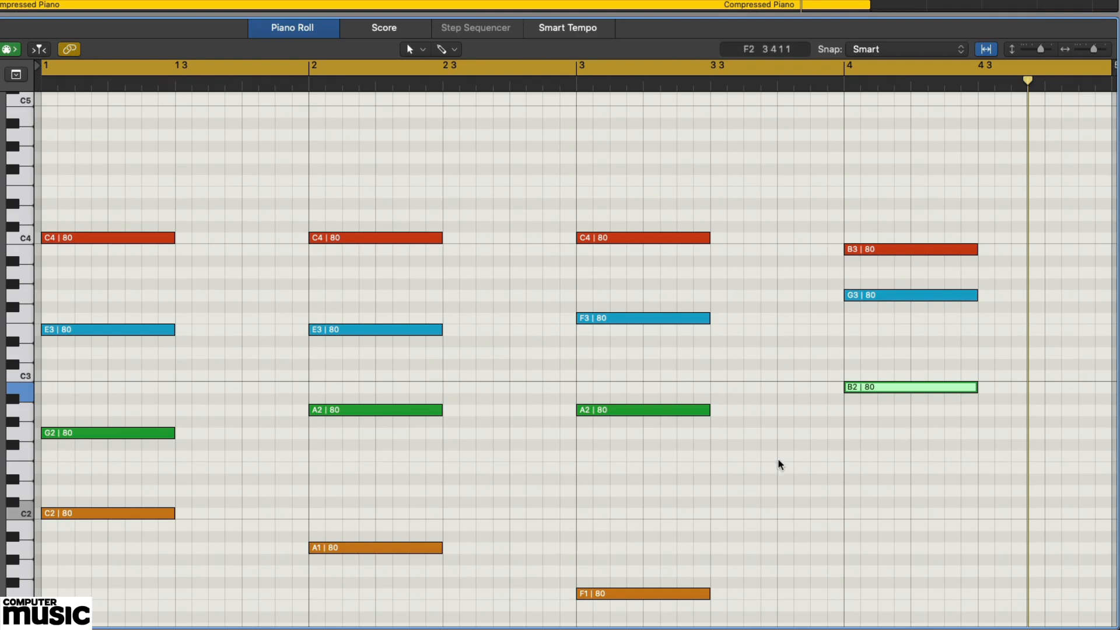
Copy the orange F1 note from bar 3 to the start of bar 4, transpose it down to E1, and deselect it
left_click(635, 596)
left_click_drag(636, 601, 901, 549)
key("alt+Down")
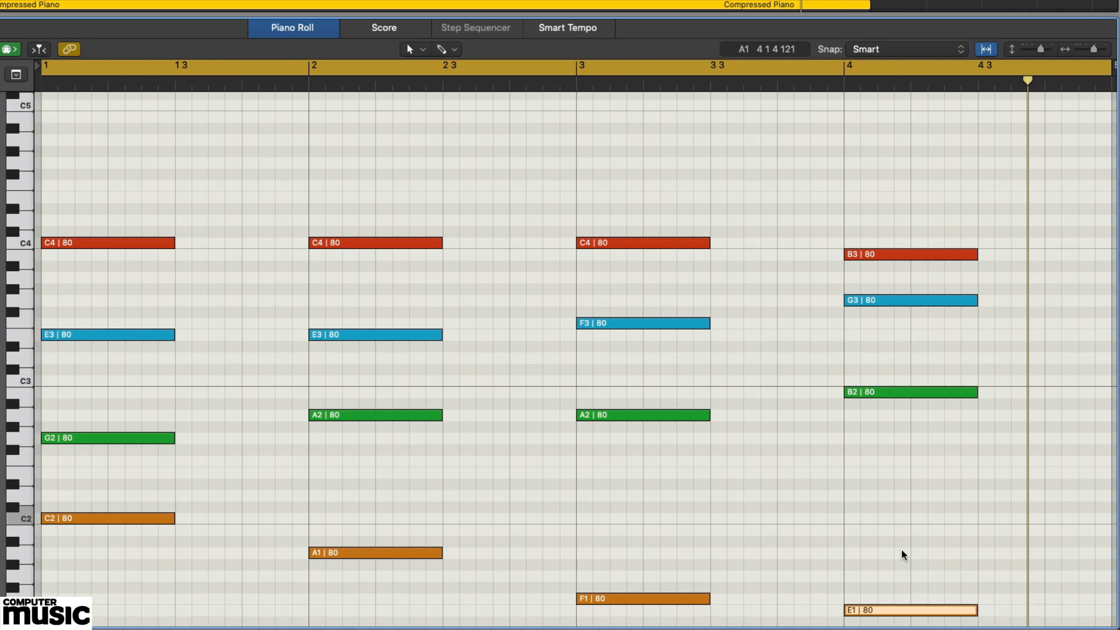
left_click(901, 550)
Play back the four-chord progression from bar 1
key("space")
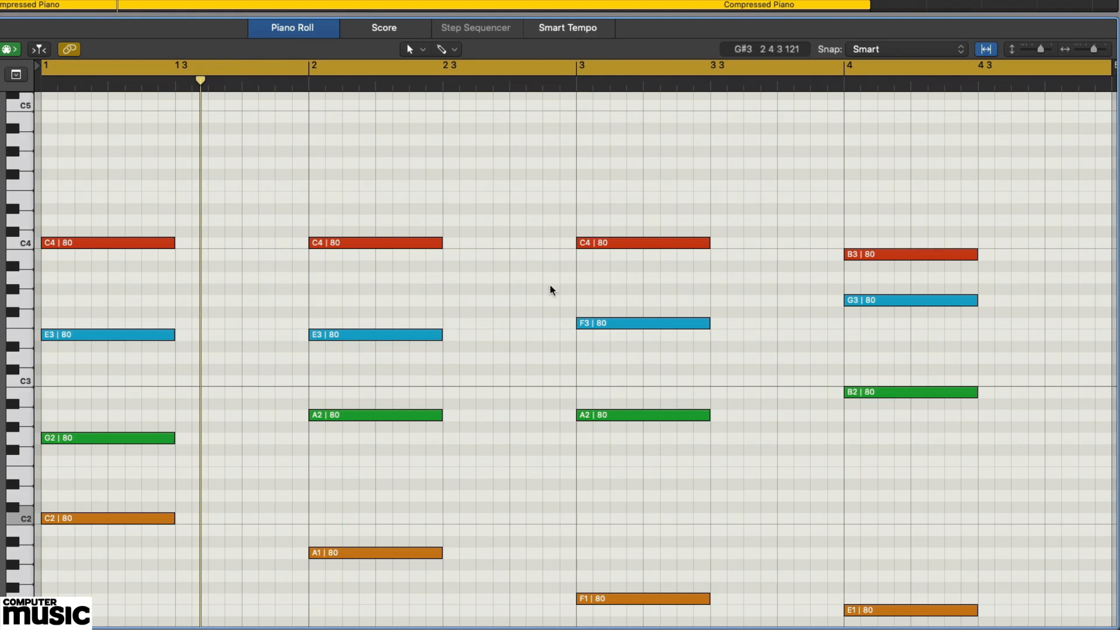
key("space")
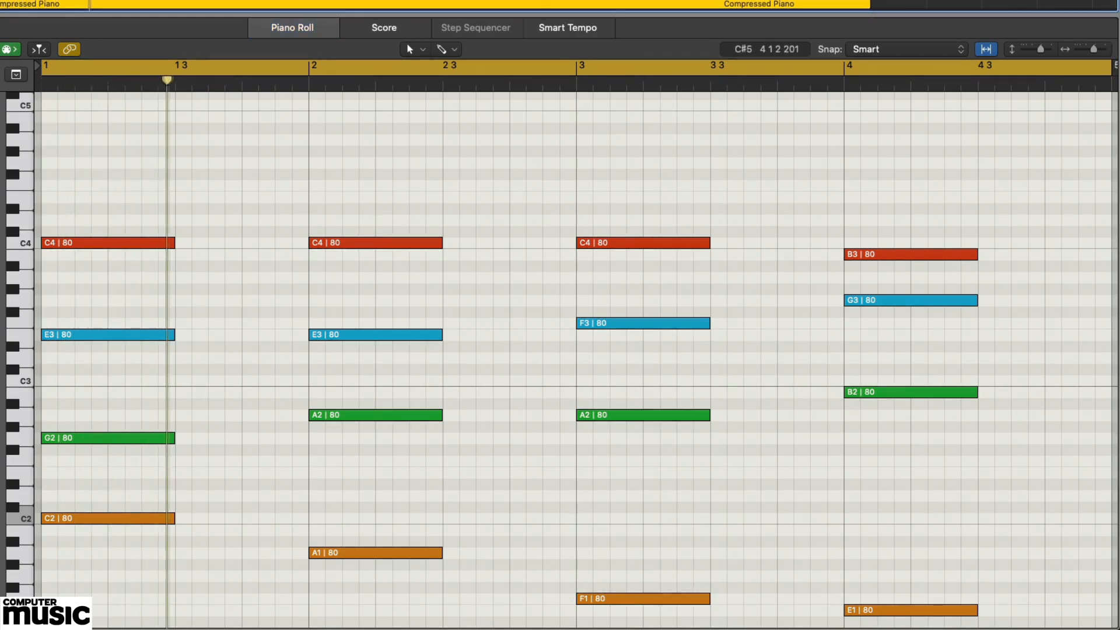